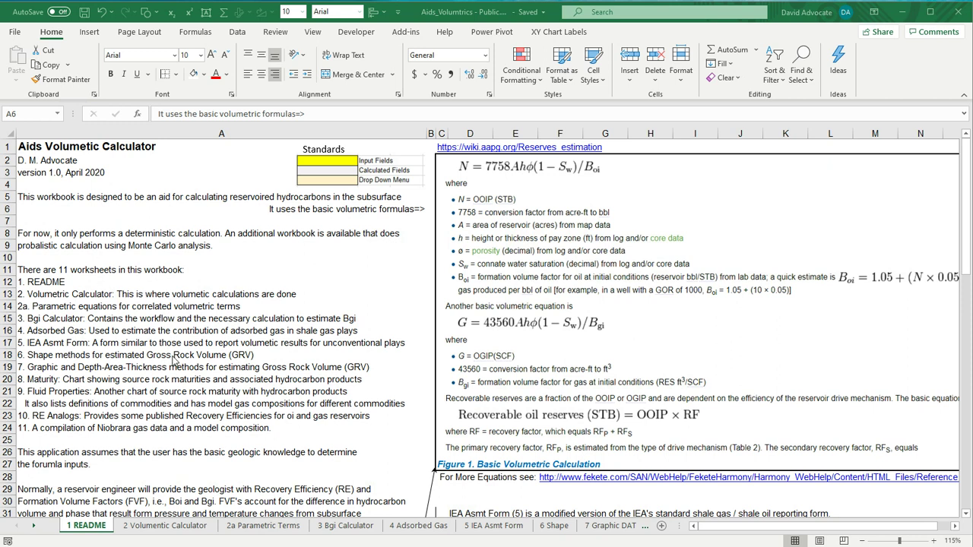
Step: Scroll through the README sheet's list of 11 worksheets and its basic volumetric formulas
scroll(238, 405, "down", 5)
scroll(403, 494, "down", 4)
scroll(403, 493, "up", 7)
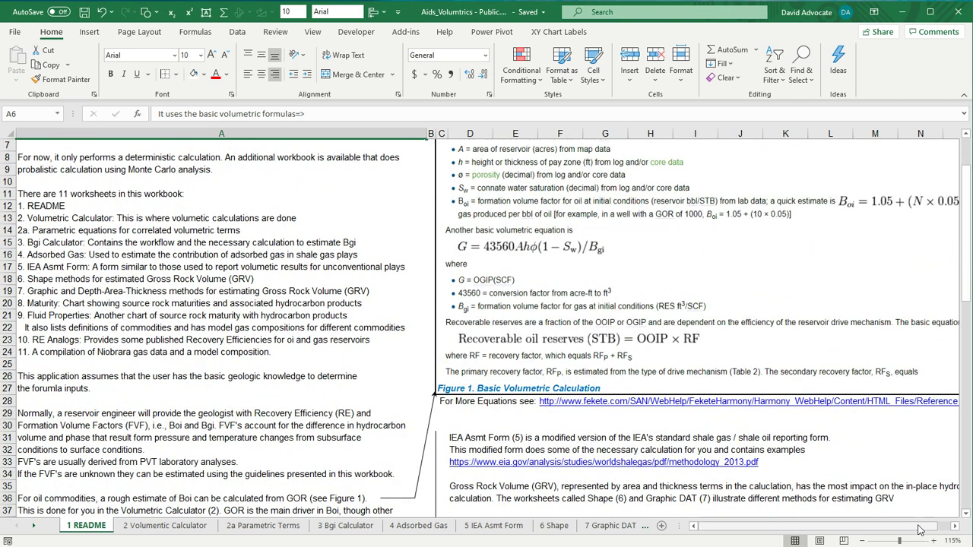
left_click_drag(919, 534, 848, 530)
scroll(551, 321, "down", 5)
scroll(552, 321, "down", 1)
scroll(551, 321, "up", 7)
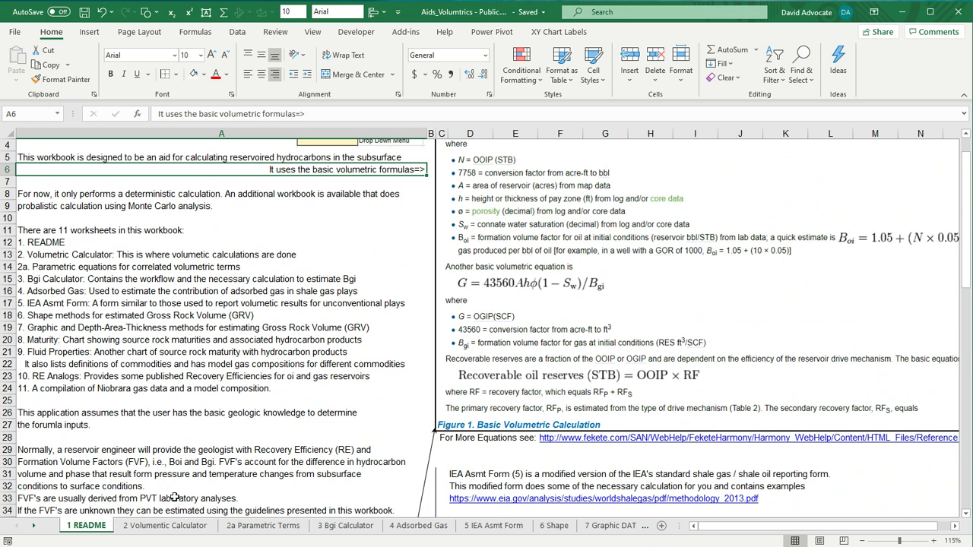
Step: View the 2 Volumentic Calculator sheet, then scroll through the 2a Parametric Terms sheet
left_click(180, 530)
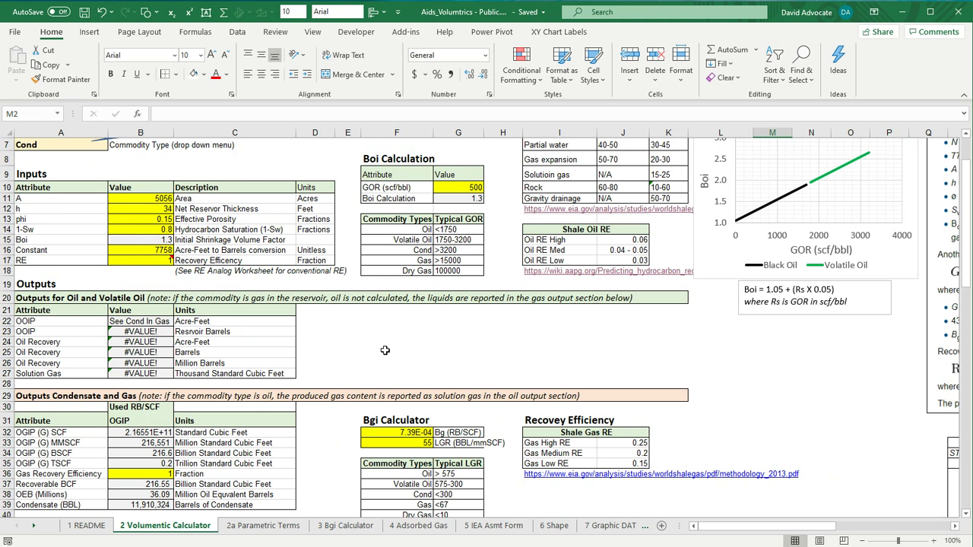
scroll(385, 350, "up", 2)
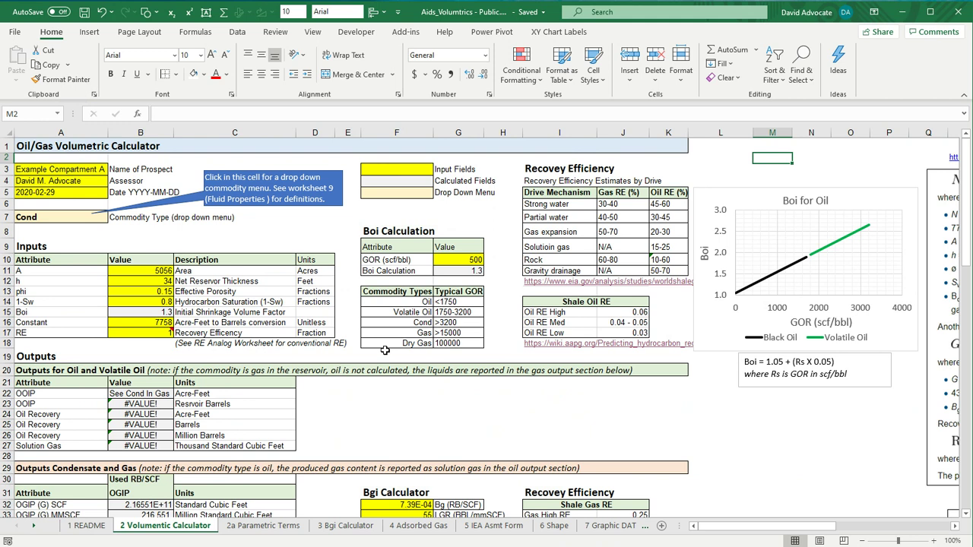
left_click(292, 527)
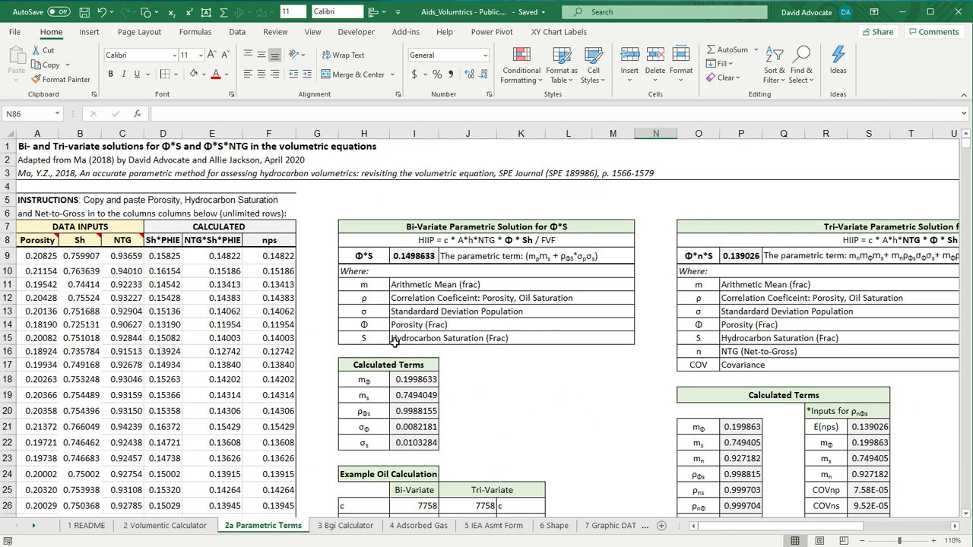
scroll(399, 345, "down", 6)
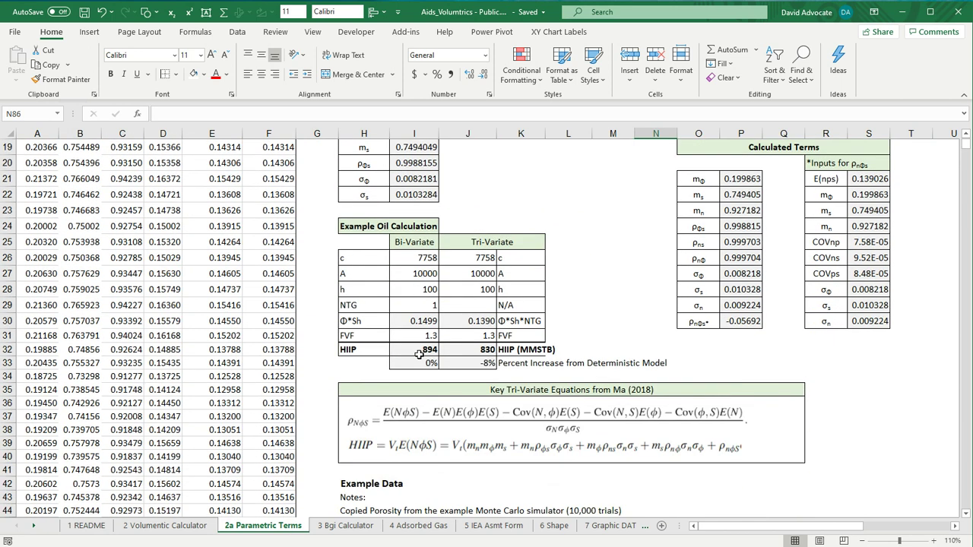
scroll(414, 353, "up", 6)
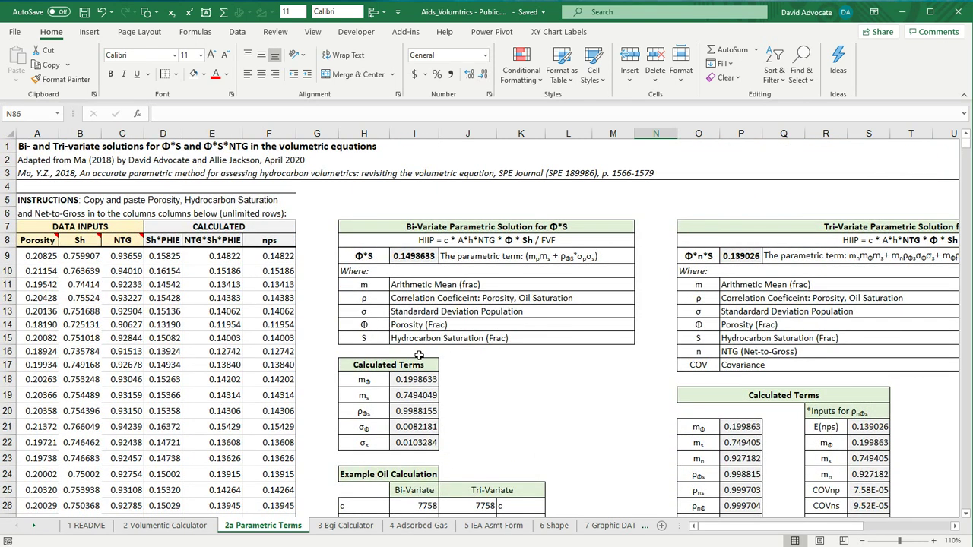
Step: Scroll through the 3 Bgi Calculator sheet, then move on to the 4 Adsorbed Gas sheet
left_click(351, 526)
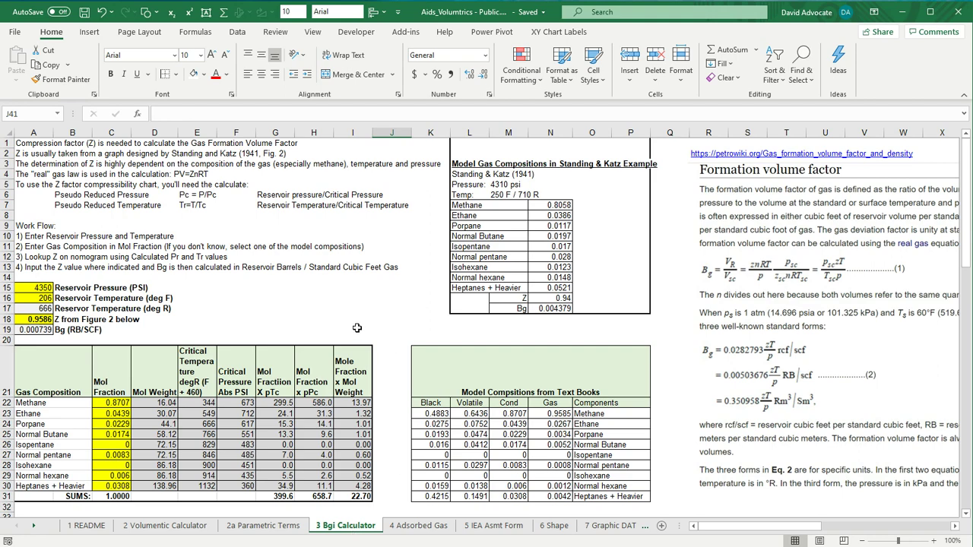
scroll(358, 329, "down", 4)
scroll(357, 329, "down", 6)
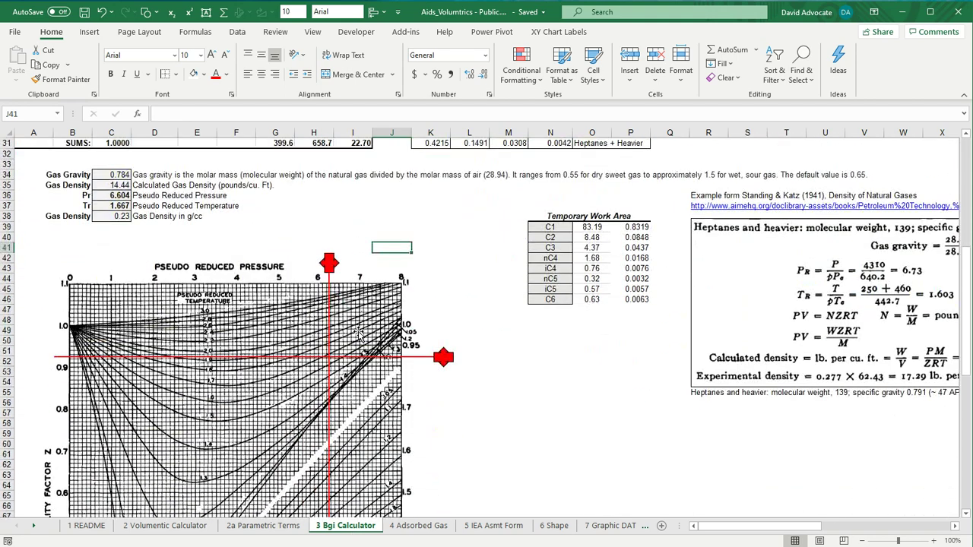
scroll(359, 334, "up", 4)
scroll(360, 335, "up", 6)
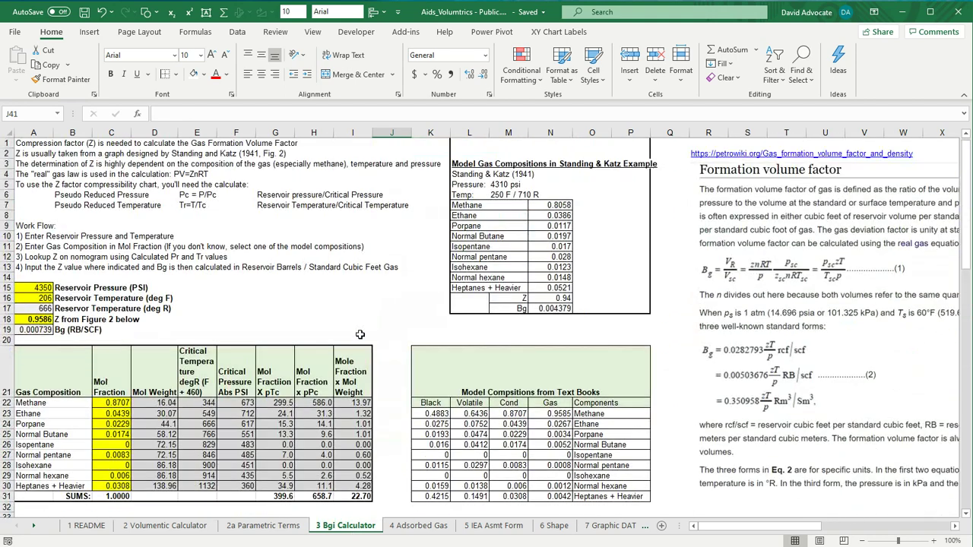
left_click(420, 528)
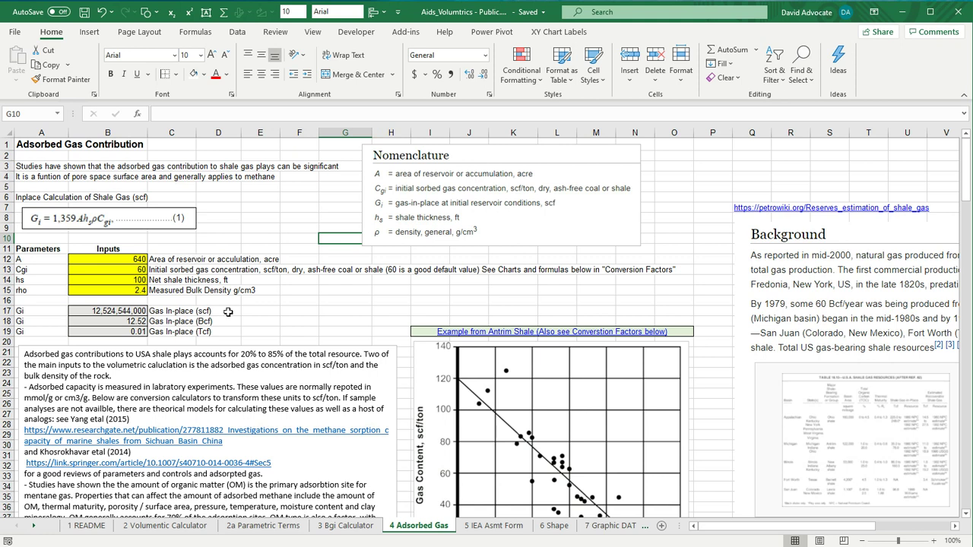
Step: Page through the 5 IEA Asmt Form, 6 Shape, 7 Graphic DAT and 8 Maturity sheets
left_click(494, 525)
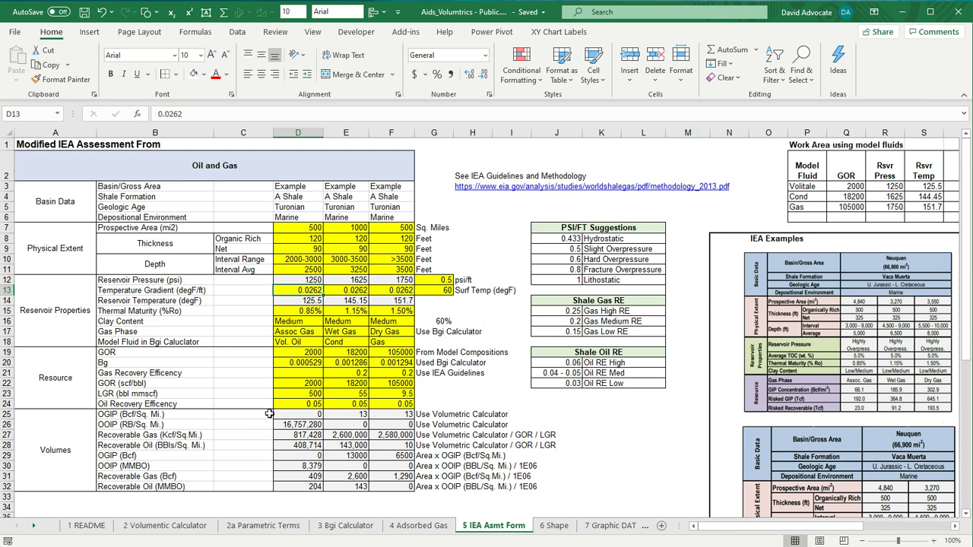
left_click(559, 527)
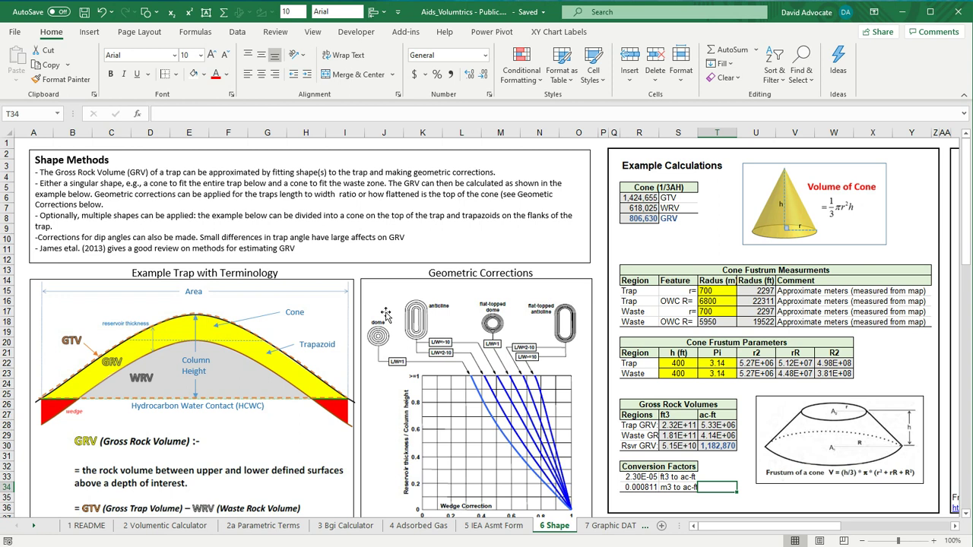
scroll(386, 314, "down", 12)
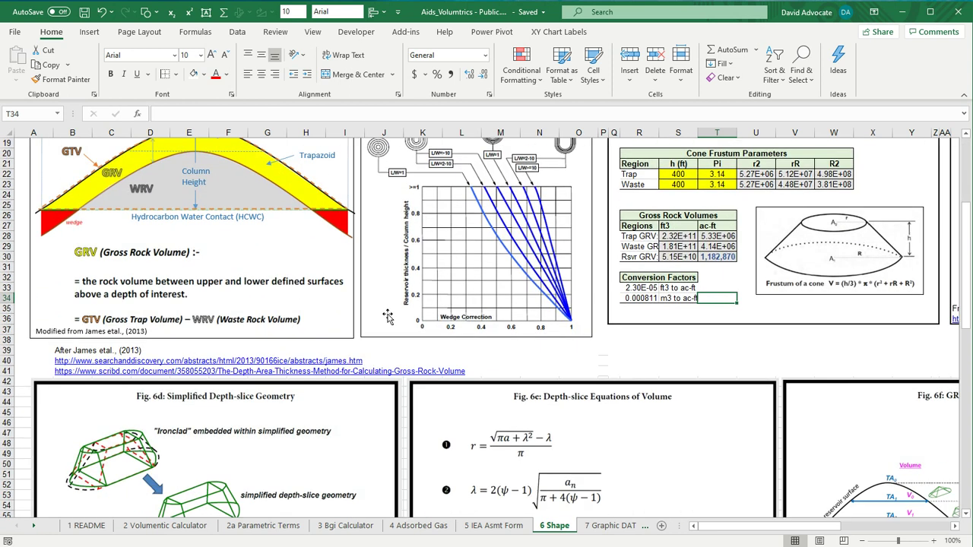
scroll(387, 316, "down", 4)
scroll(387, 316, "up", 10)
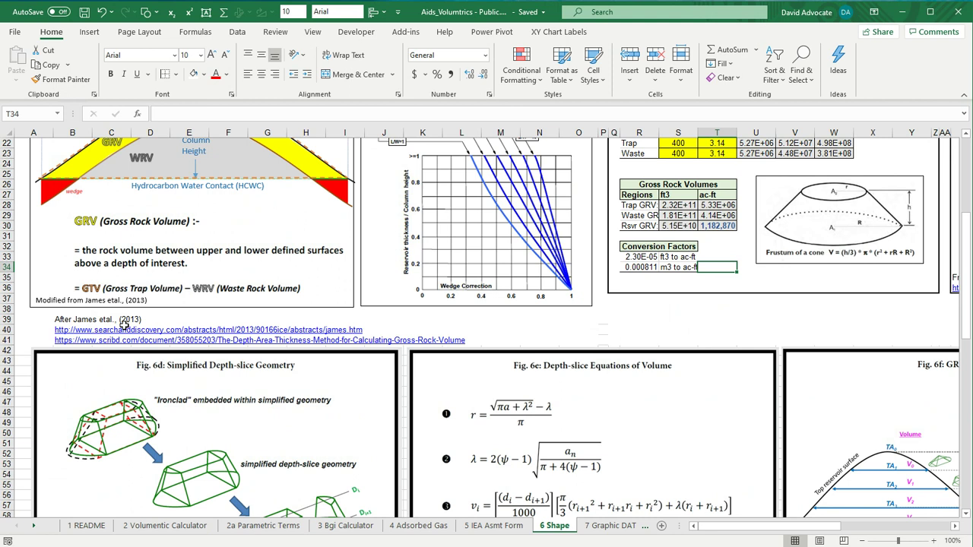
scroll(334, 314, "up", 5)
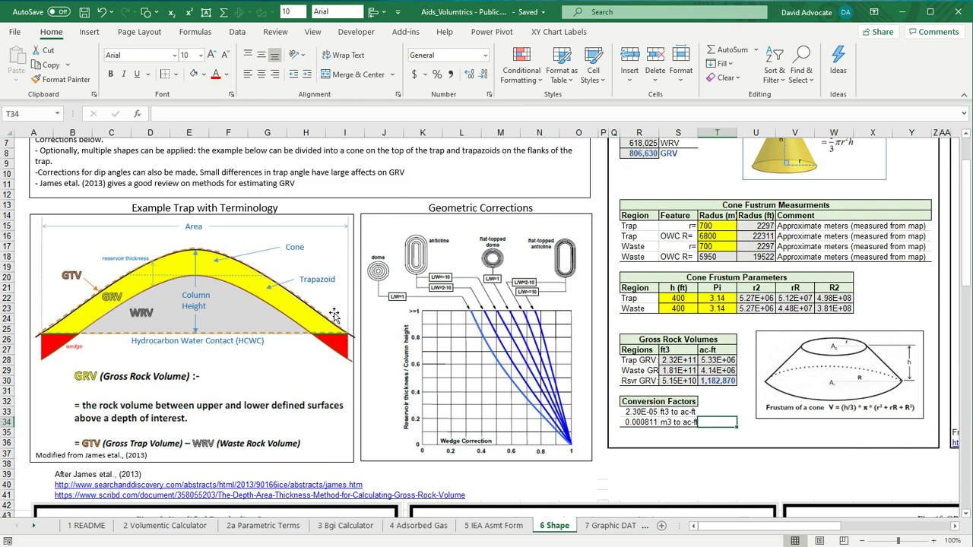
left_click(609, 525)
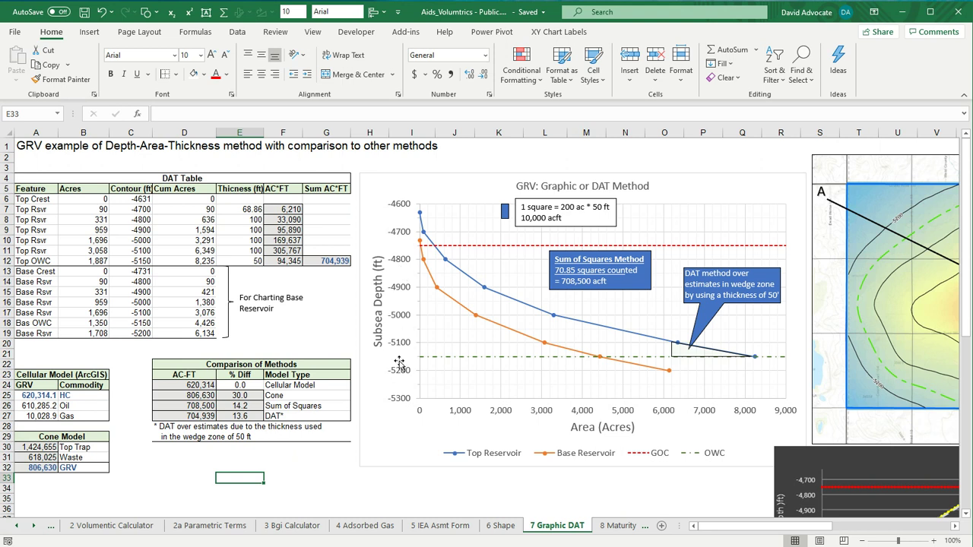
left_click(628, 529)
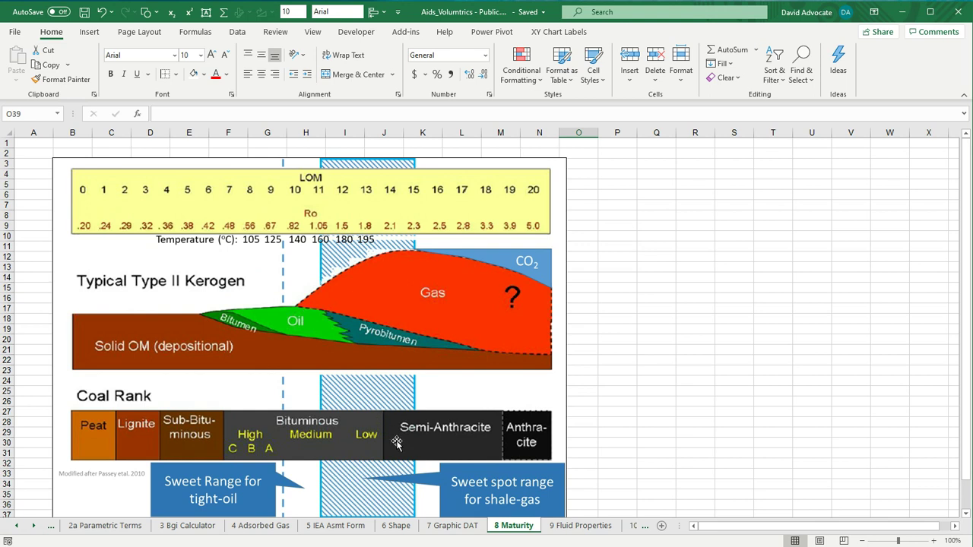
Step: Scroll through the 9 Fluid Properties sheet
left_click(595, 526)
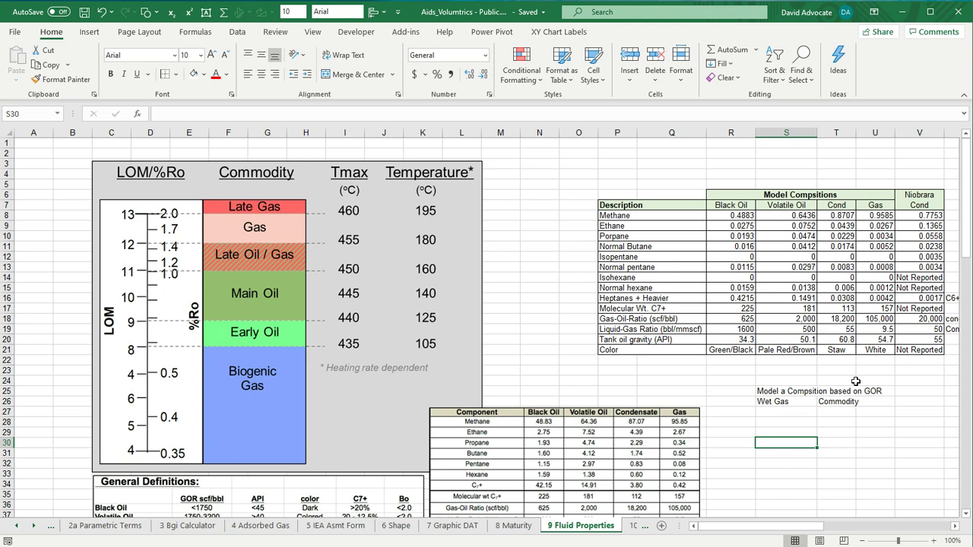
scroll(855, 381, "down", 3)
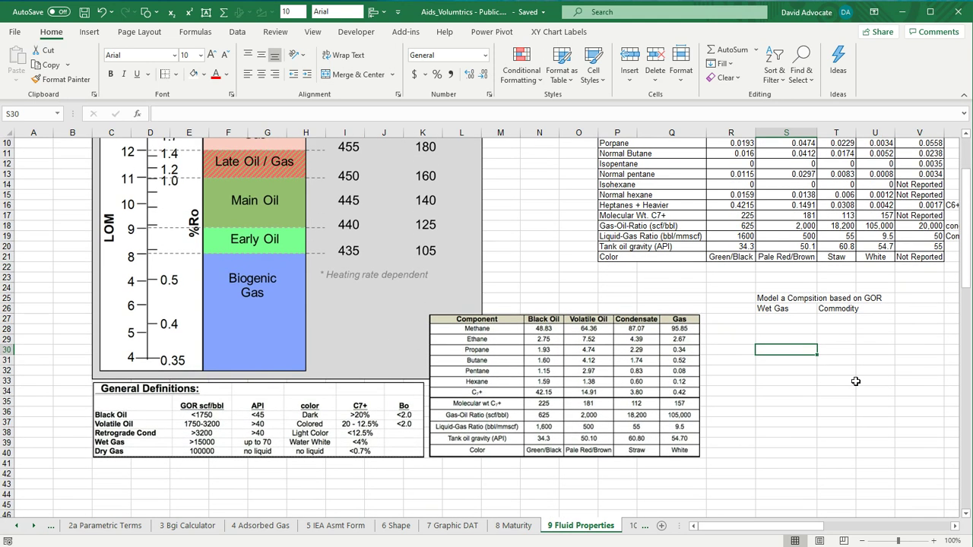
scroll(293, 266, "up", 3)
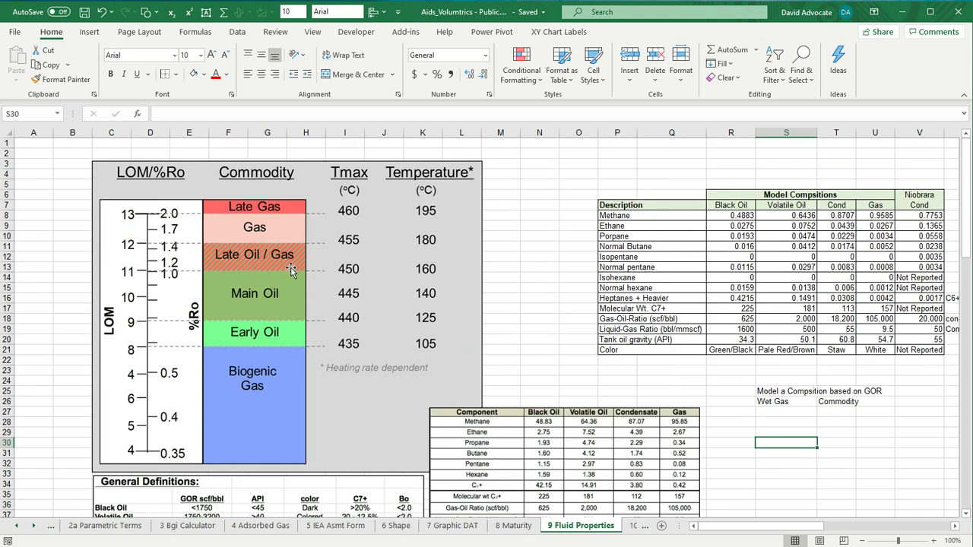
scroll(352, 359, "down", 2)
scroll(352, 360, "down", 3)
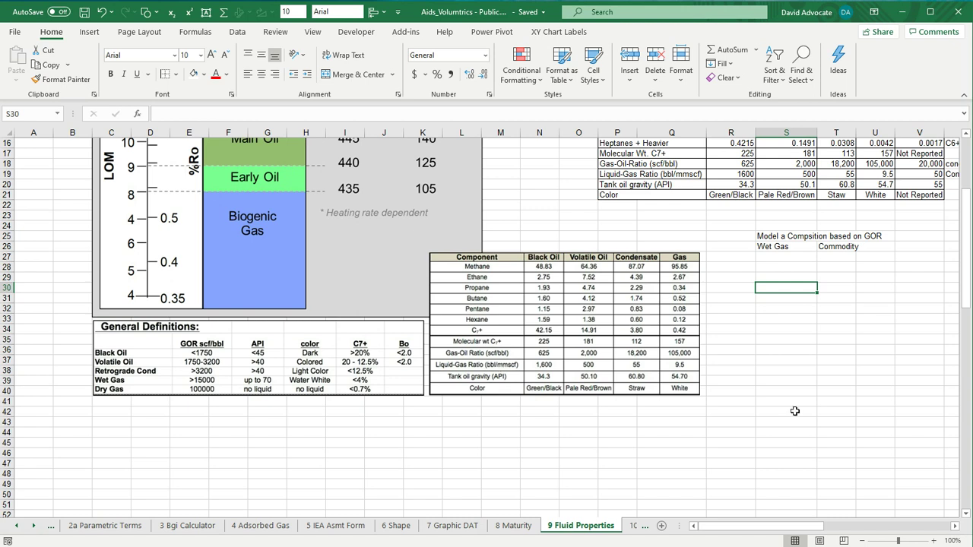
scroll(825, 408, "up", 5)
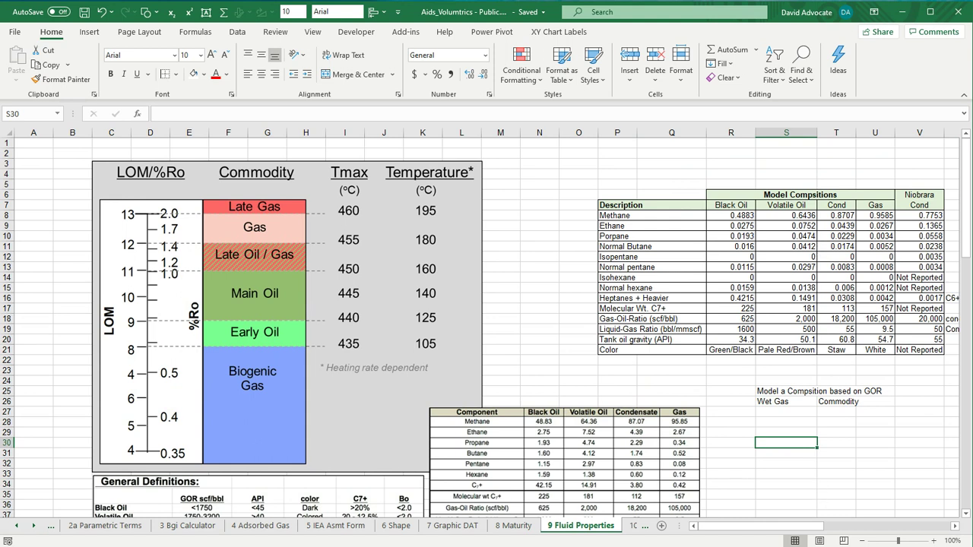
Step: Review the Table 5.9.1 and 5.9.2 recovery efficiency images on the 10 RE Analogs sheet
left_click(634, 526)
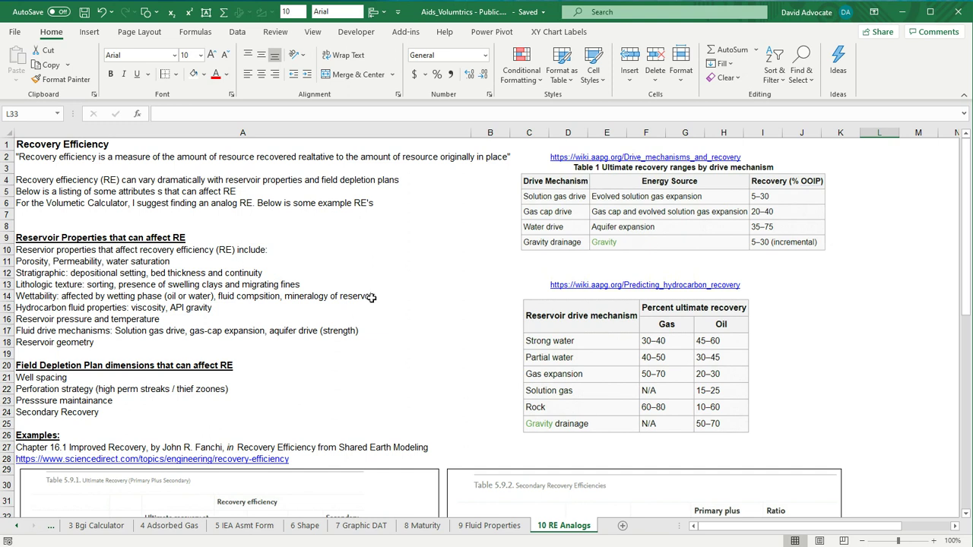
scroll(372, 301, "down", 6)
scroll(376, 301, "down", 5)
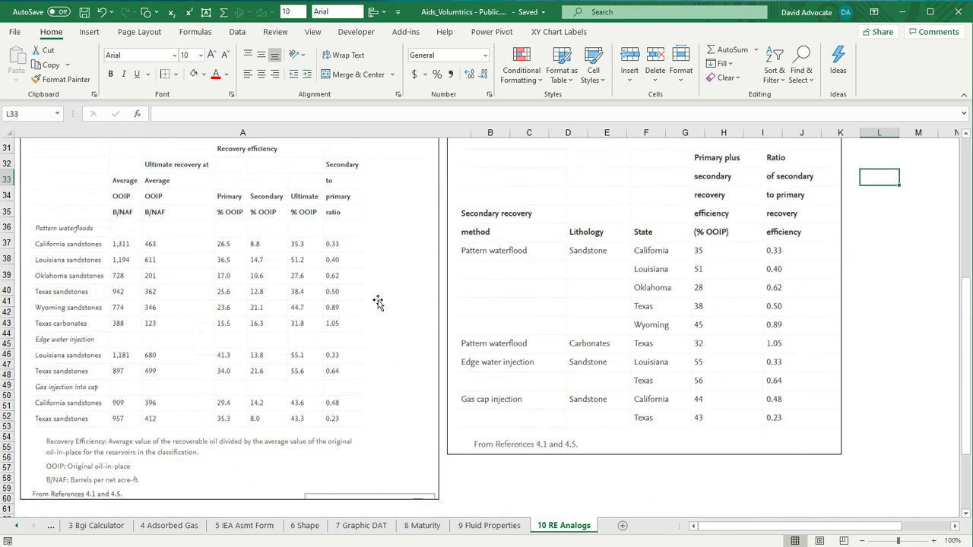
scroll(379, 302, "up", 5)
scroll(381, 301, "up", 1)
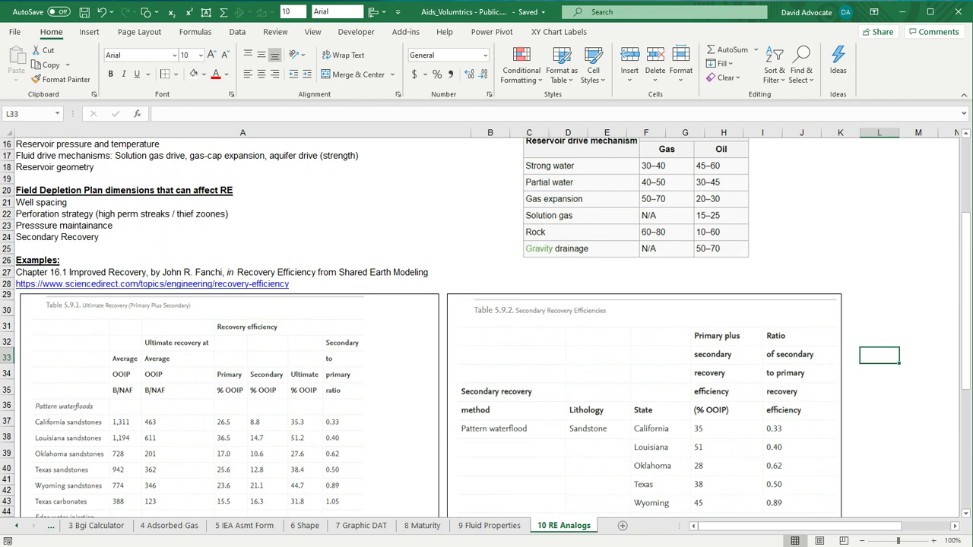
Step: Return to the 2 Volumentic Calculator sheet with Ctrl+PgUp, review its outputs, and go back to row 1
key("ctrl+Page_Up")
key("ctrl+Page_Up")
key("ctrl+Page_Up")
key("ctrl+Page_Up")
key("ctrl+Page_Up")
key("ctrl+Page_Up")
key("ctrl+Page_Up")
key("ctrl+Page_Up")
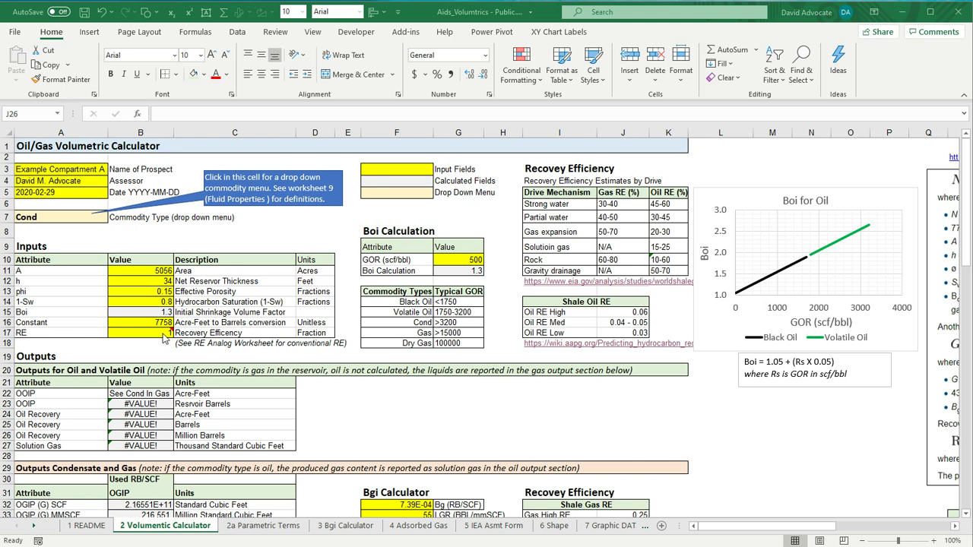
scroll(164, 338, "down", 1)
scroll(450, 353, "down", 2)
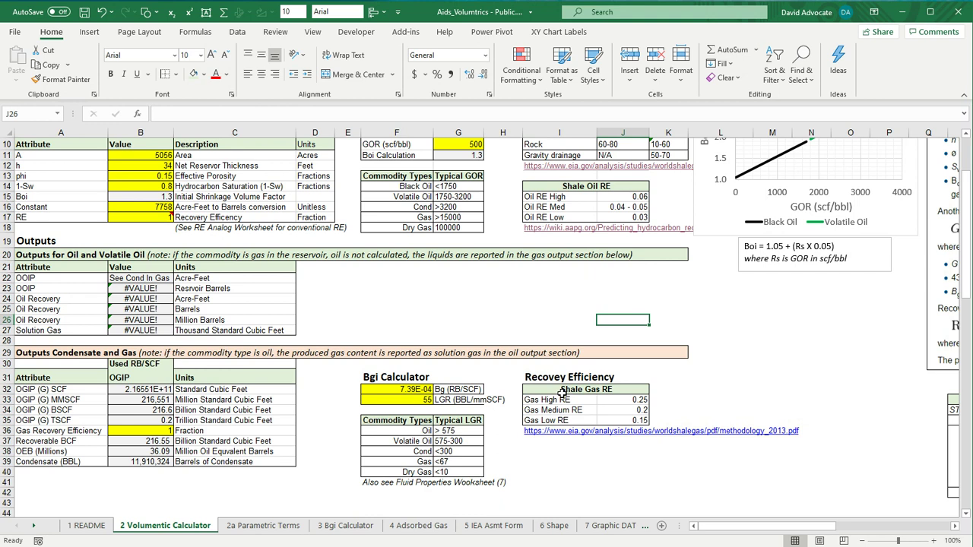
scroll(563, 393, "up", 3)
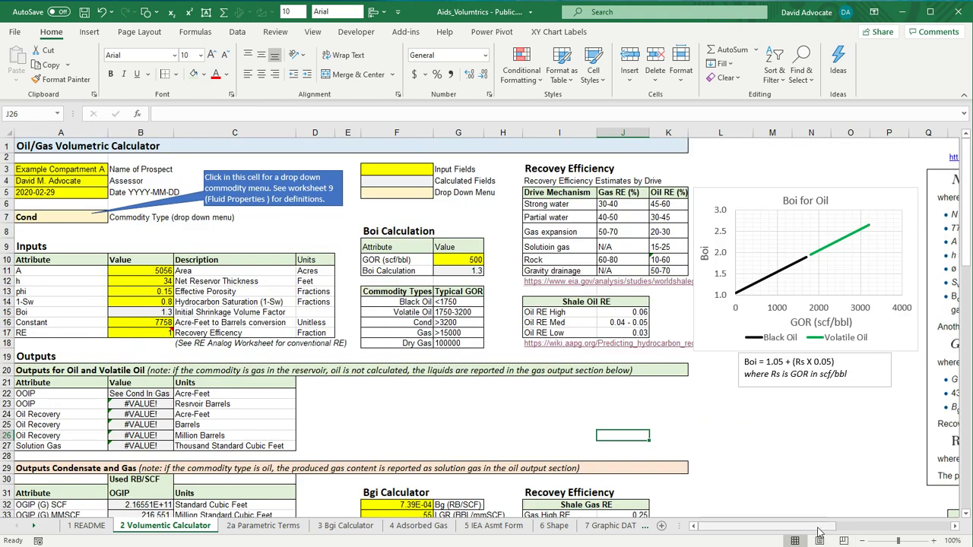
Step: Scroll right and down to the Example Oil and Example Gas tables beside the calculator
left_click_drag(820, 527, 880, 528)
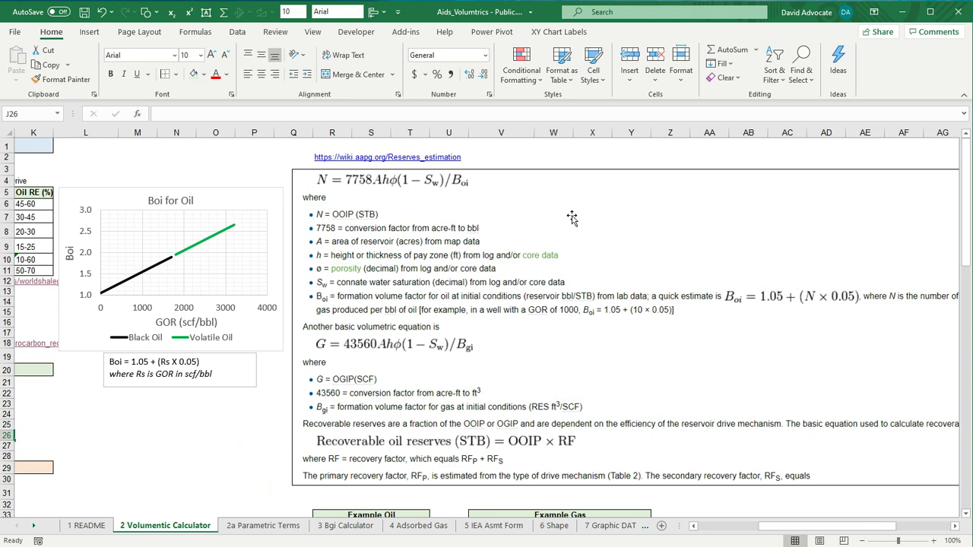
scroll(572, 218, "down", 7)
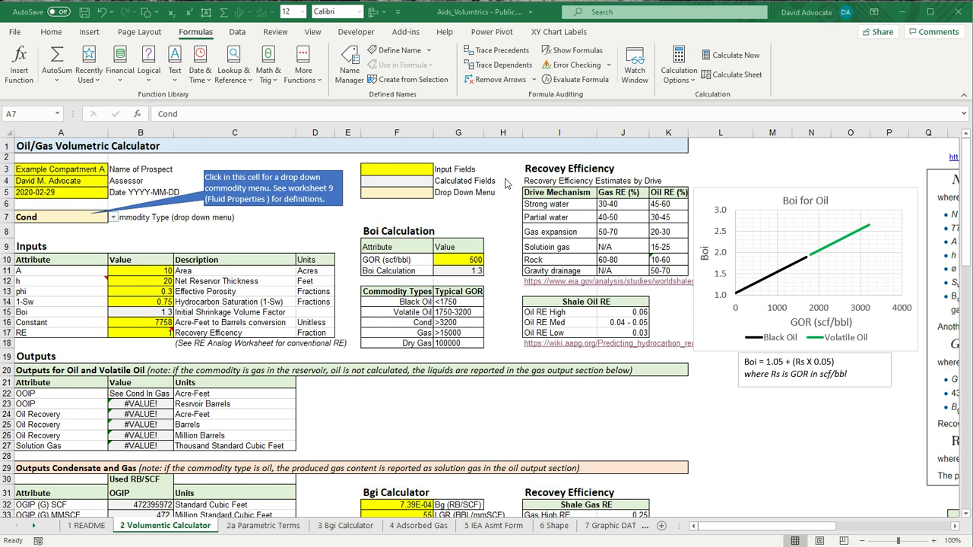
Step: Paste the Example Oil STOOIP picture at cell H2 and enlarge it
left_click(509, 158)
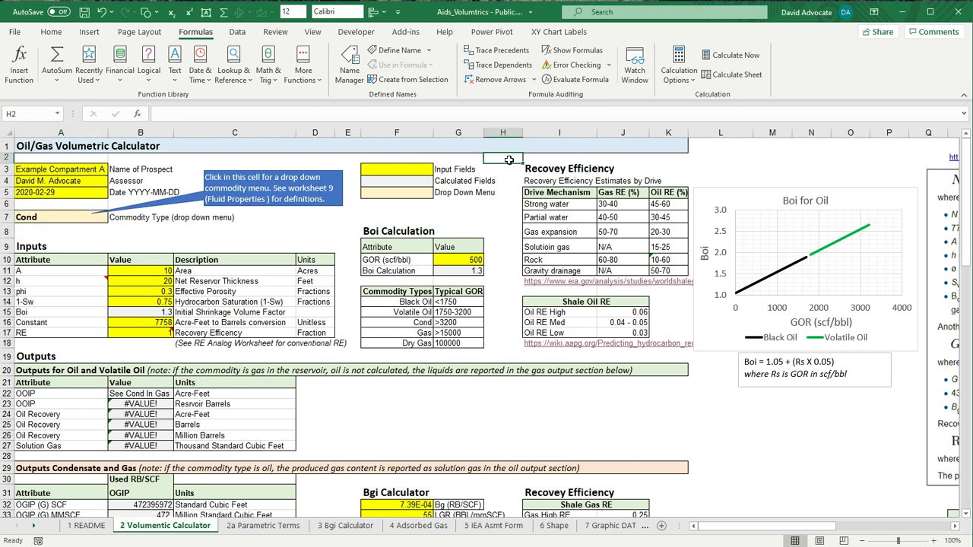
key("ctrl+v")
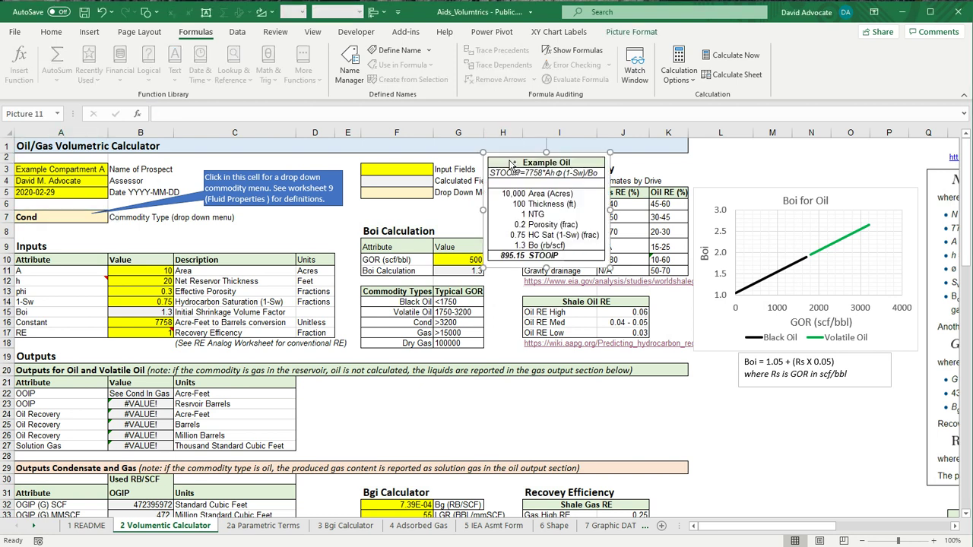
left_click_drag(607, 264, 691, 343)
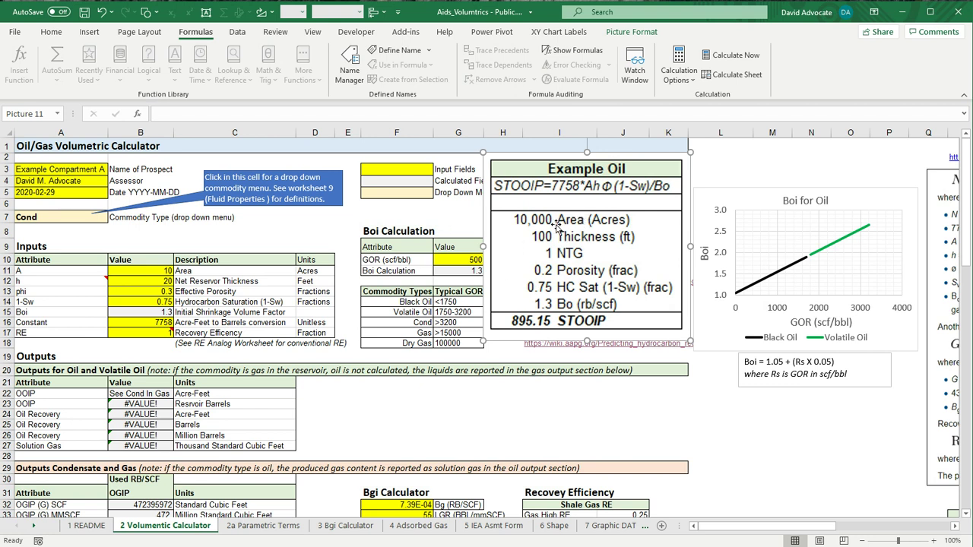
Step: Enter area 10000 acres, net thickness 100 ft and porosity 0.2 into the calculator inputs
left_click(154, 272)
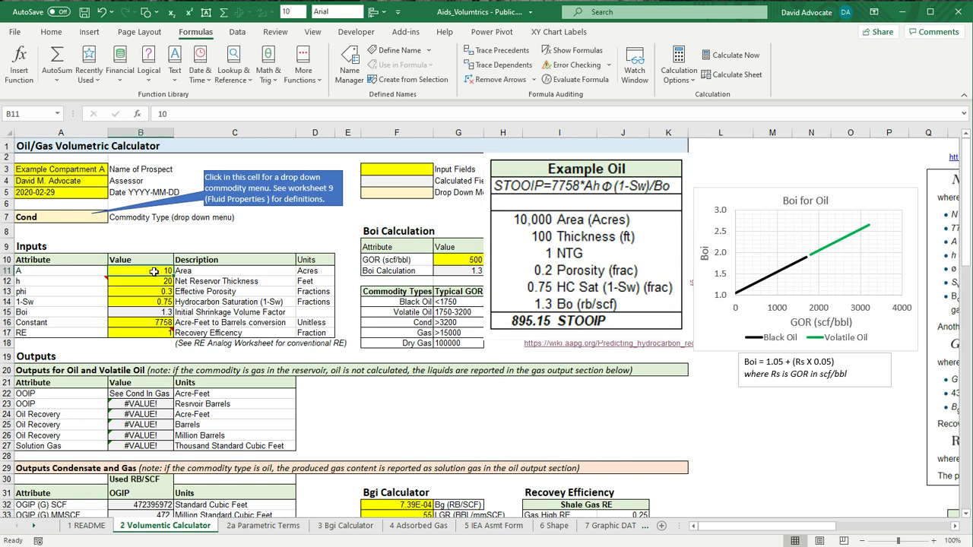
type("10000")
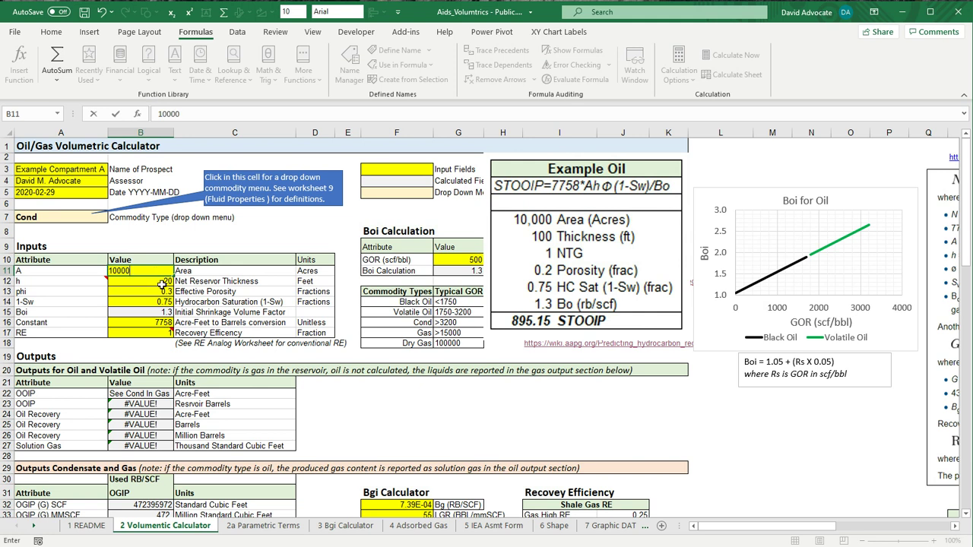
right_click(465, 230)
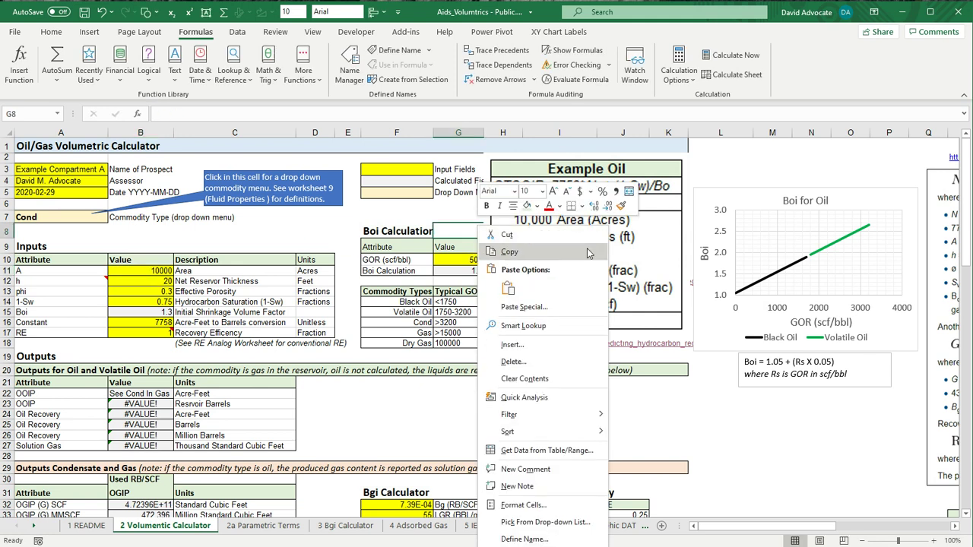
key("Escape")
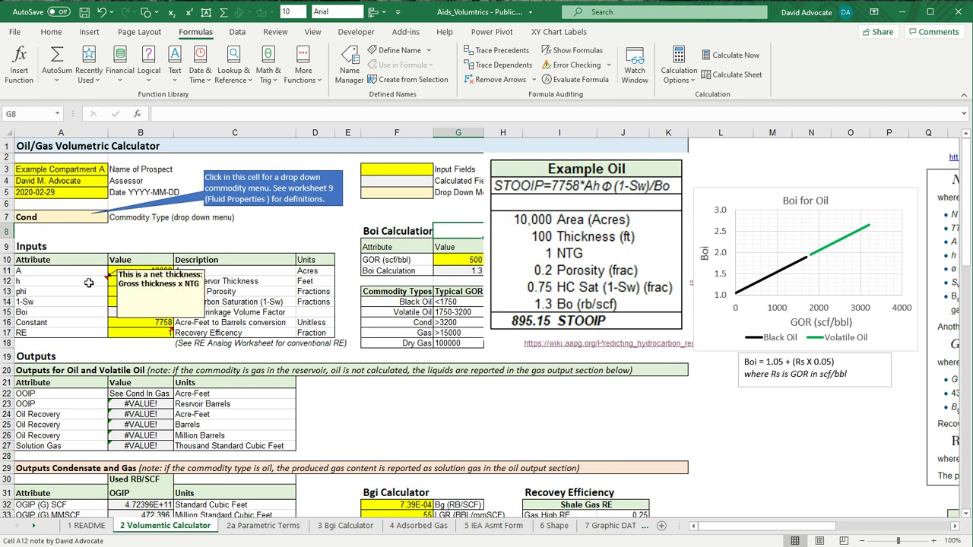
left_click(117, 280)
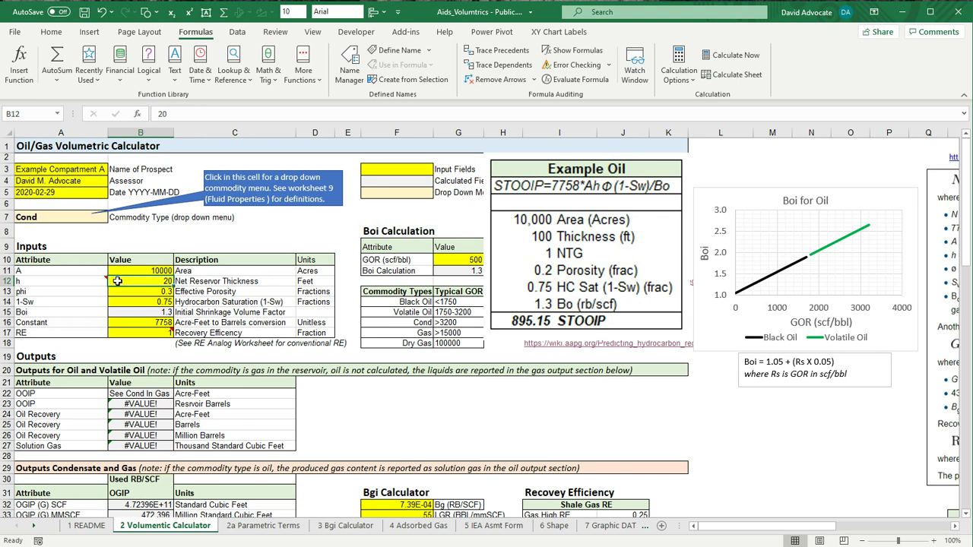
type("100")
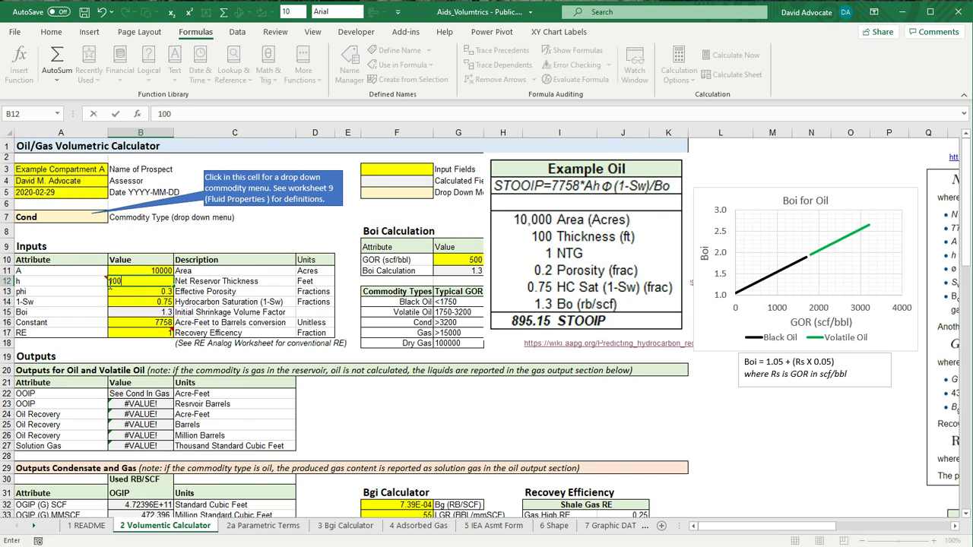
left_click(136, 291)
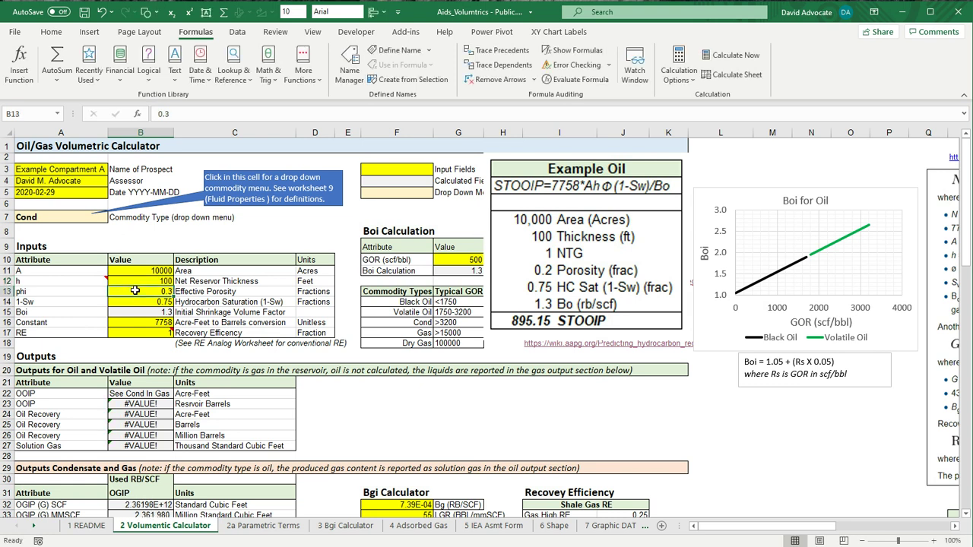
type(".2")
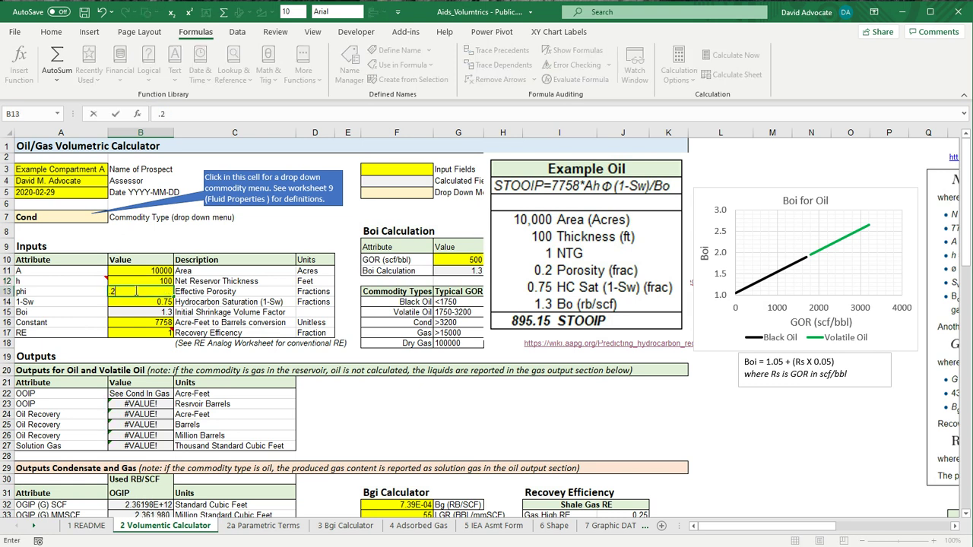
left_click(156, 302)
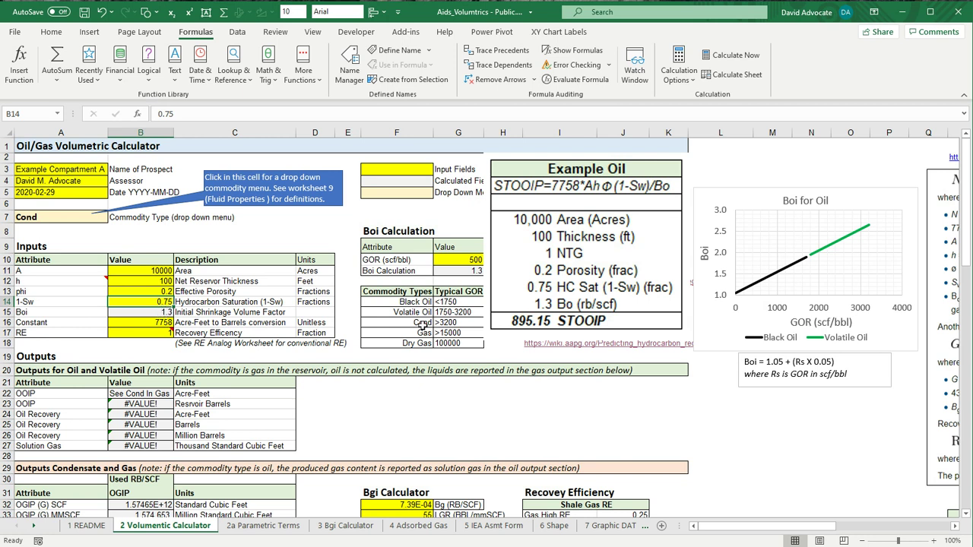
left_click(453, 260)
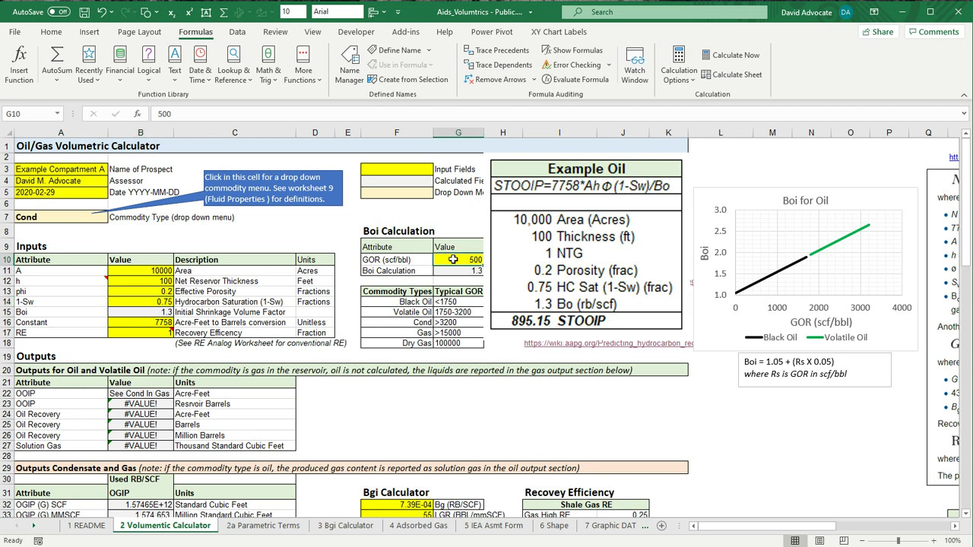
type("200")
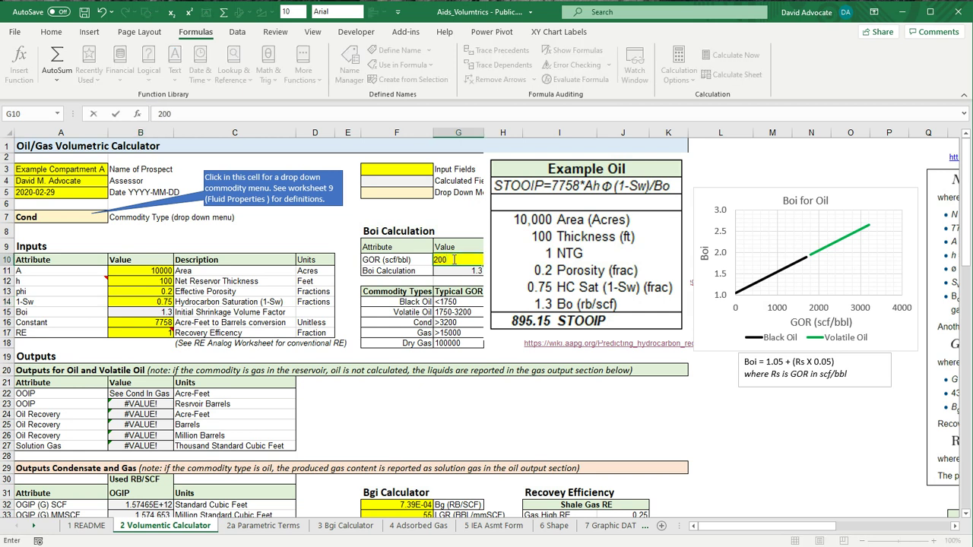
key("Return")
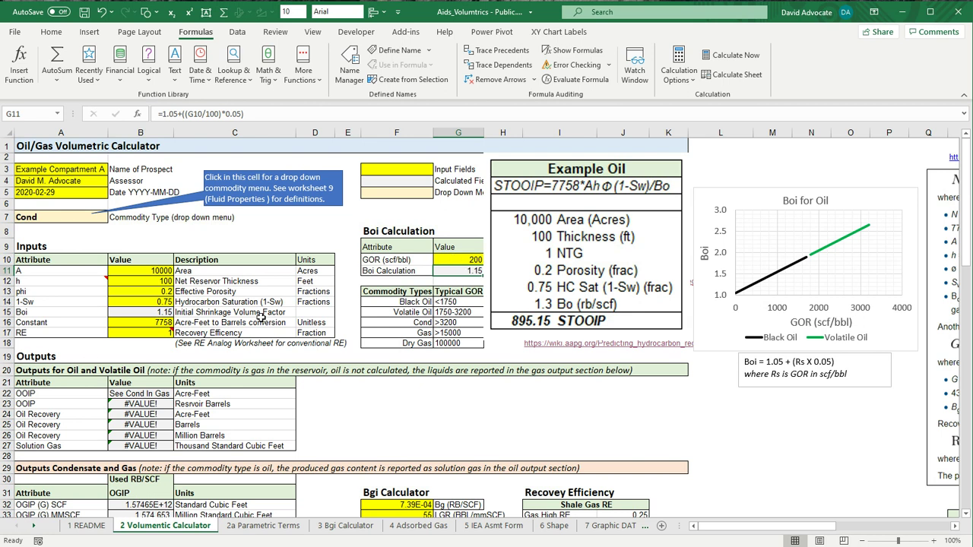
left_click(469, 260)
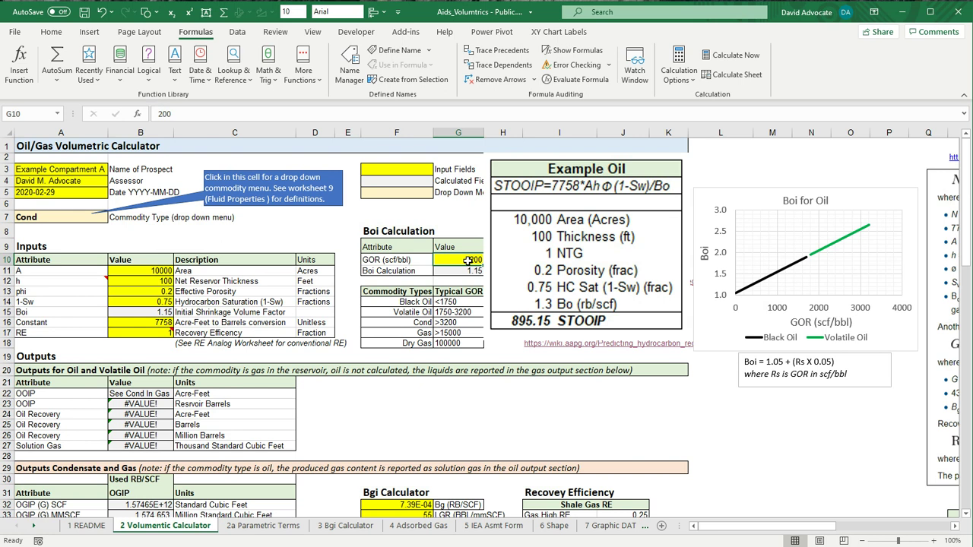
type("5")
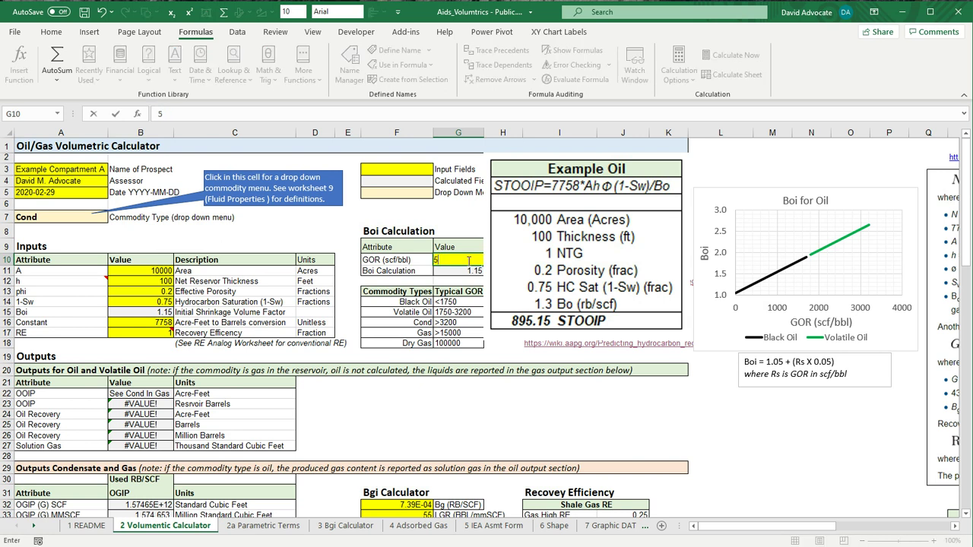
type("00")
key("Return")
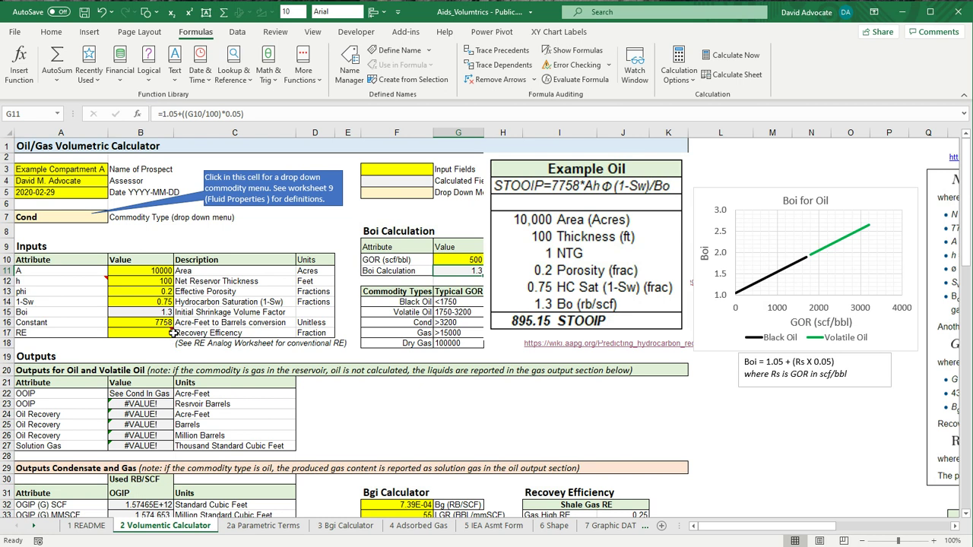
Step: Choose Black Oil from the commodity type drop-down list in cell A7
mouse_move(173, 330)
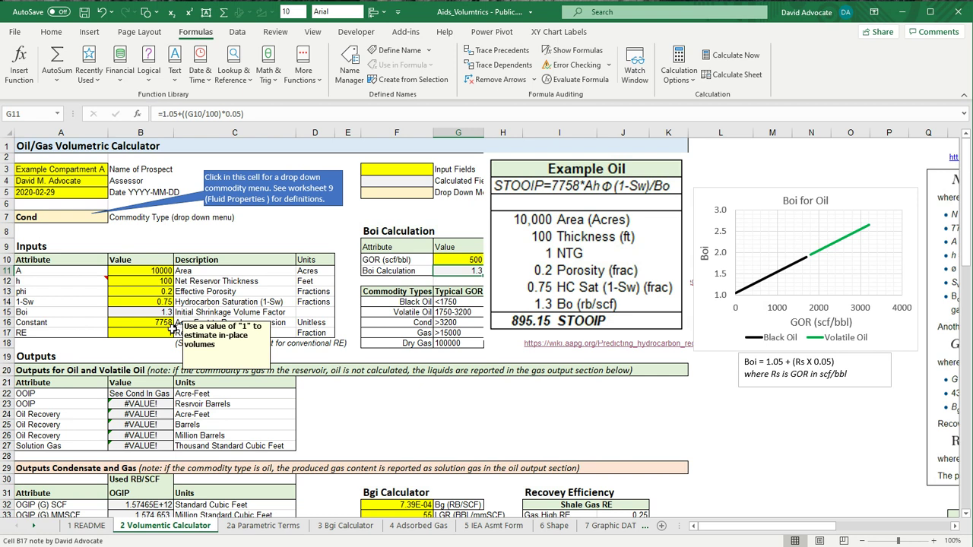
left_click(346, 414)
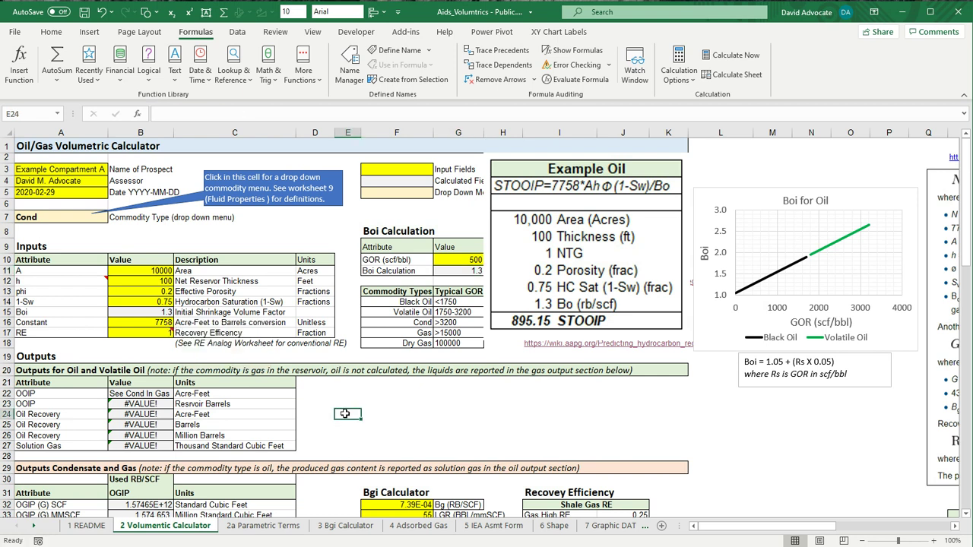
left_click(102, 218)
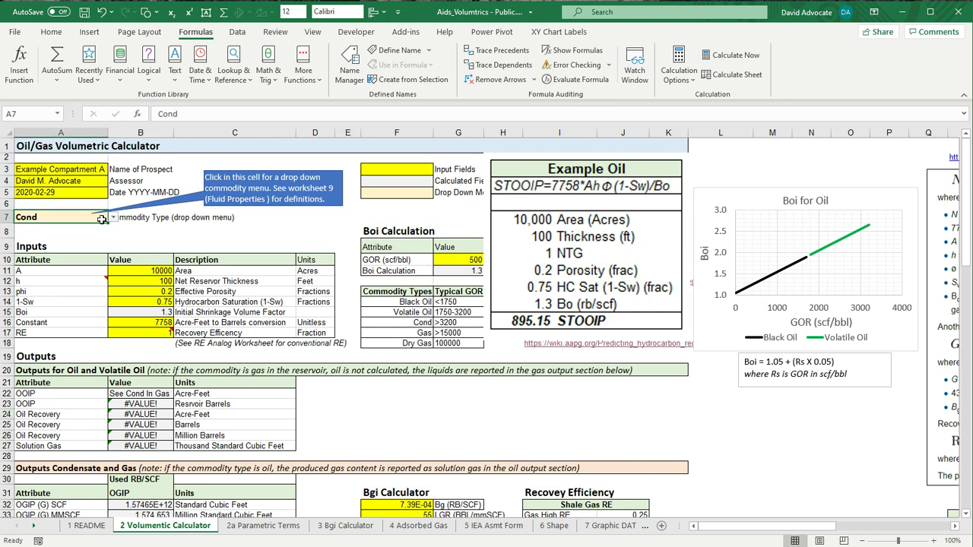
key("Return")
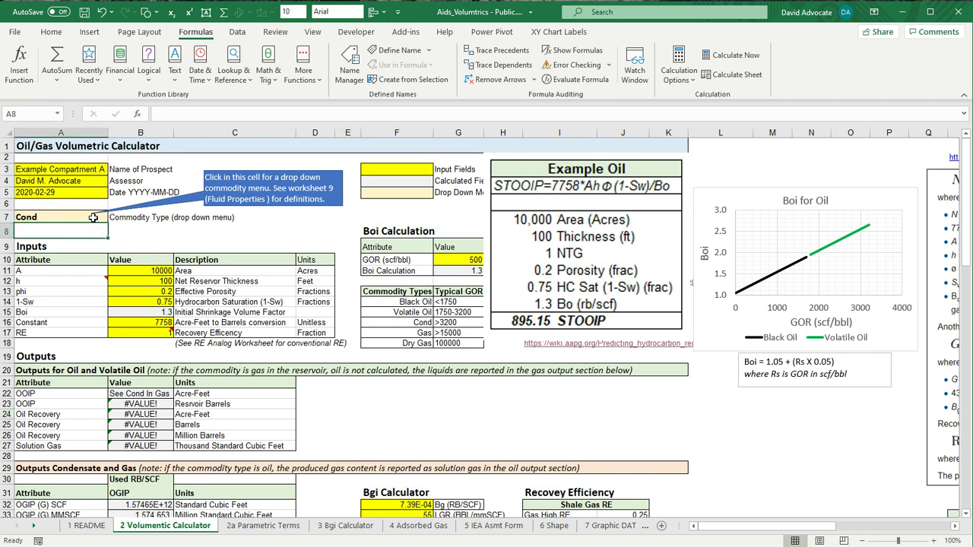
left_click(92, 218)
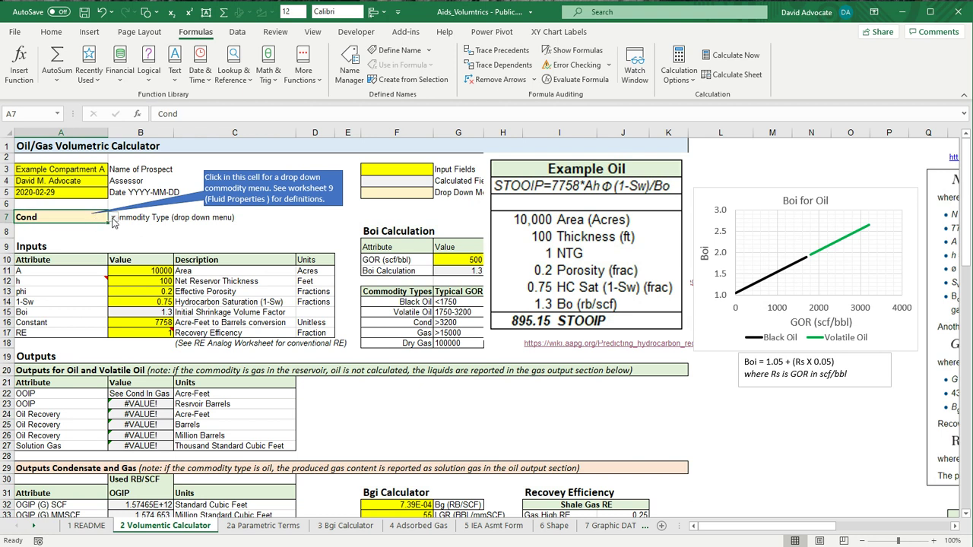
left_click(113, 218)
left_click(94, 228)
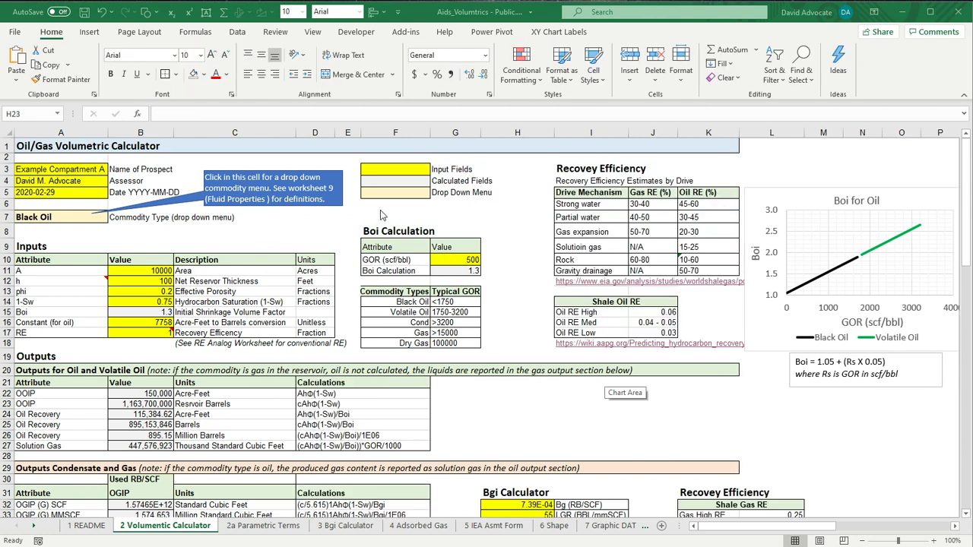
Step: Paste the Example Gas picture at F6, move it up, and enlarge it over F3:K17
left_click(403, 205)
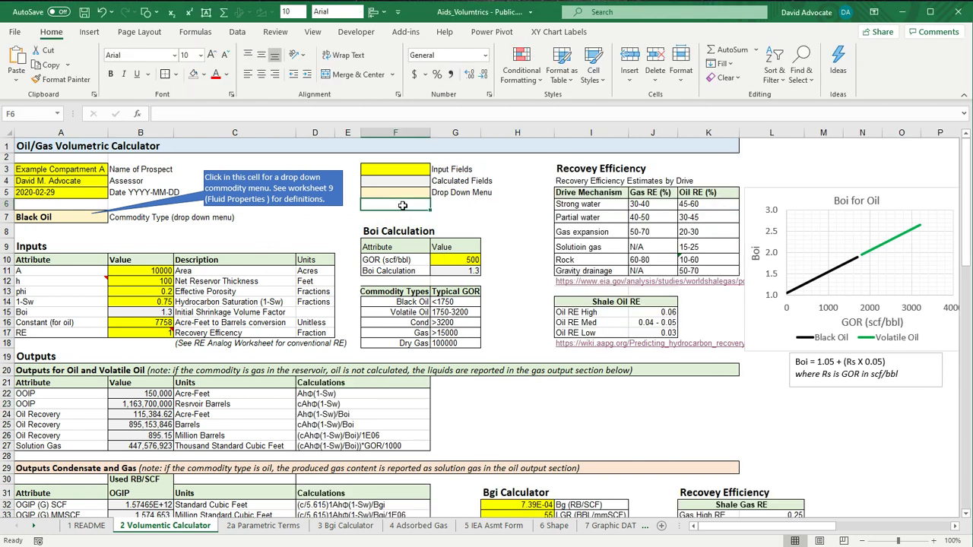
key("ctrl+v")
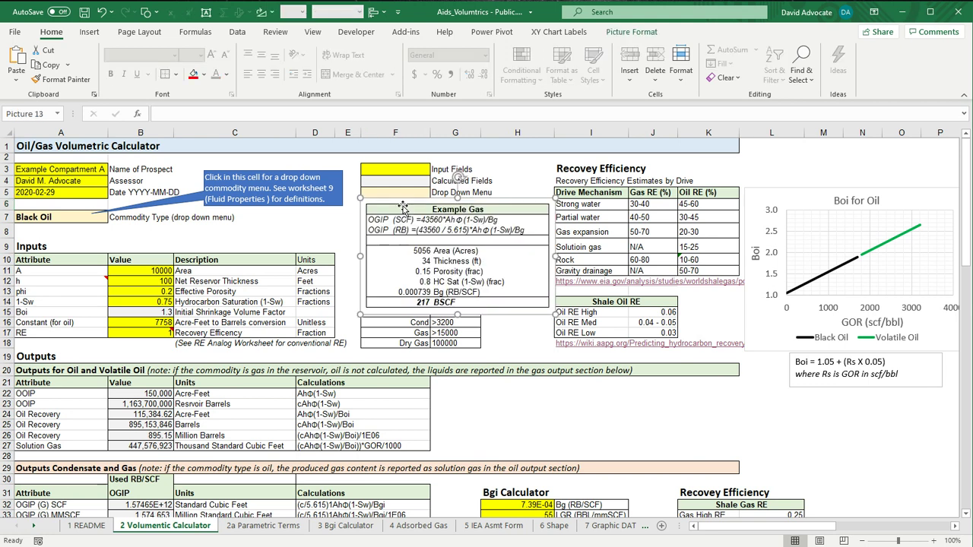
left_click_drag(443, 236, 441, 194)
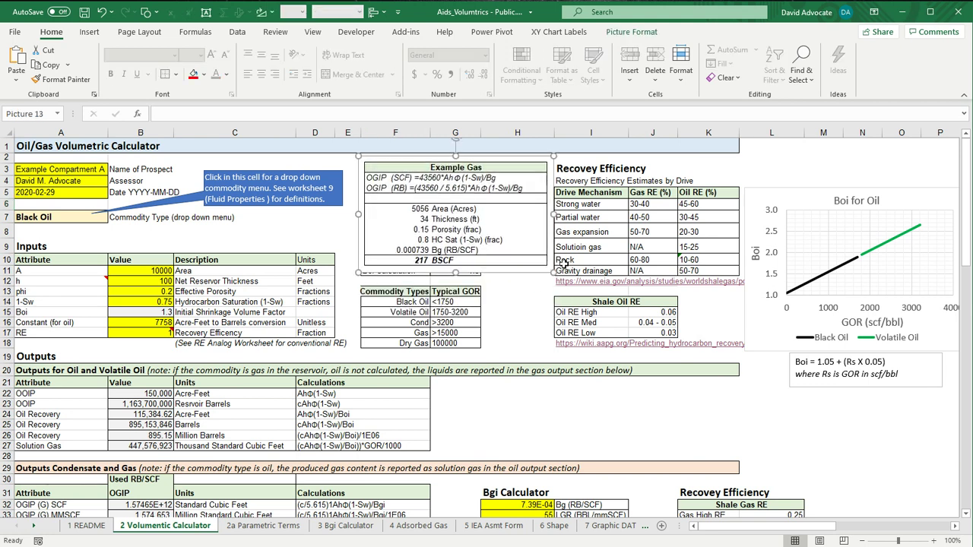
left_click_drag(552, 279, 623, 347)
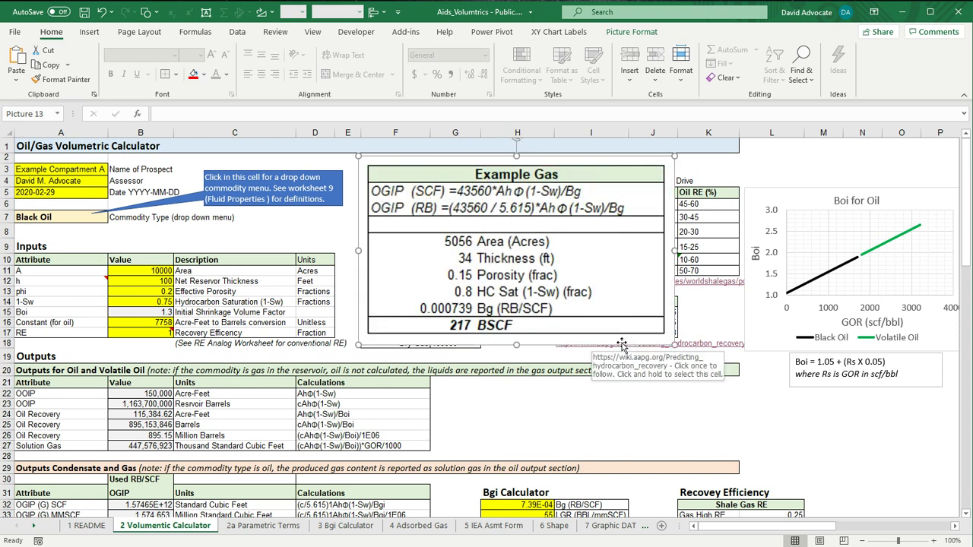
Step: Enter area 5056, thickness 34, porosity .15 and saturation .8 in cells B11–B14
left_click(156, 273)
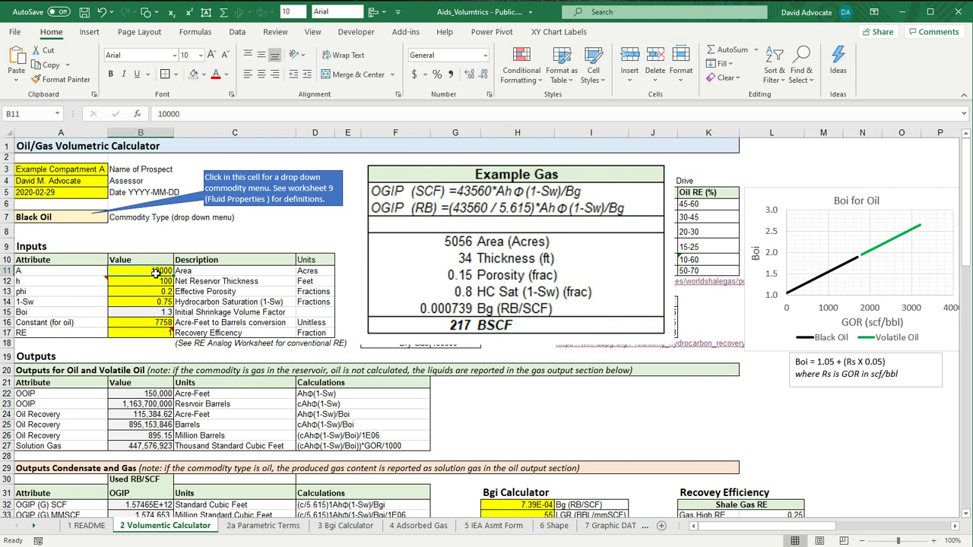
type("5056")
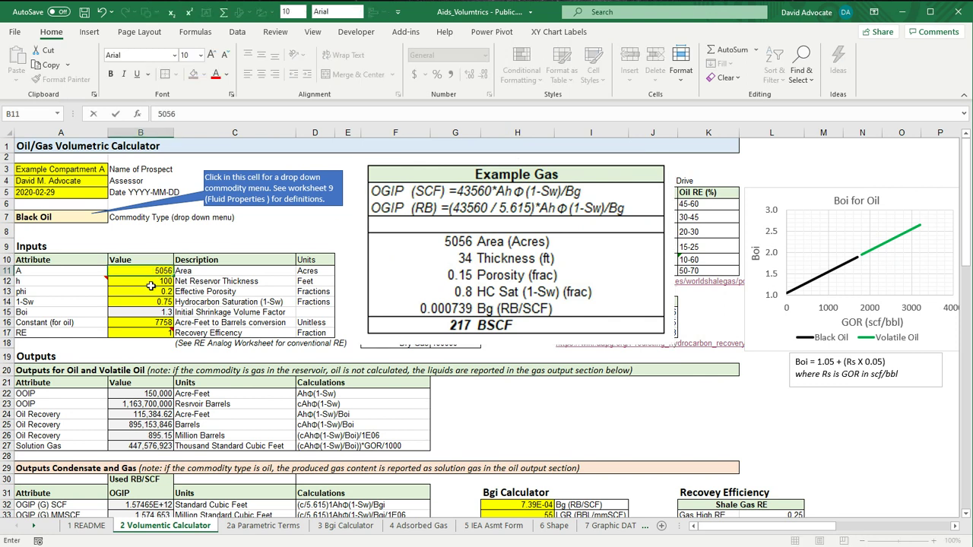
left_click(152, 283)
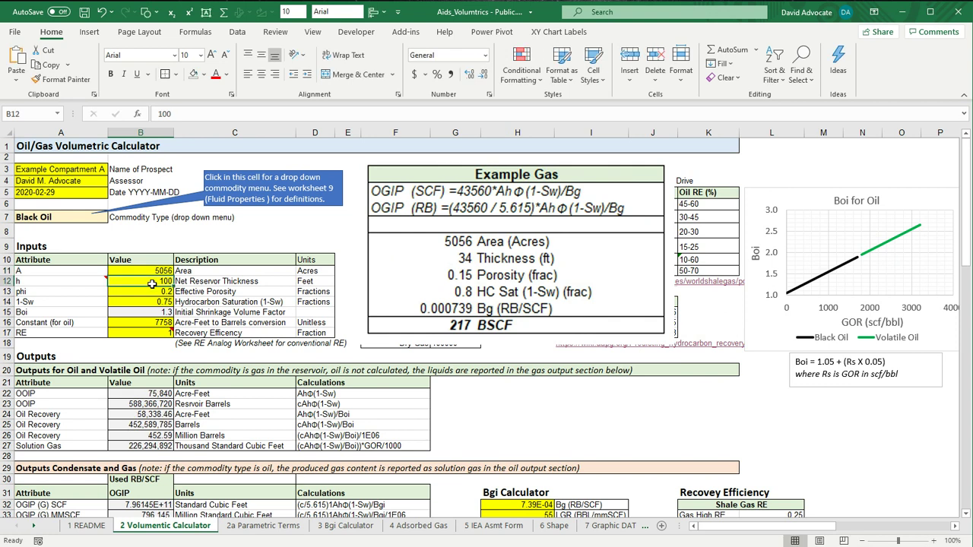
type("34")
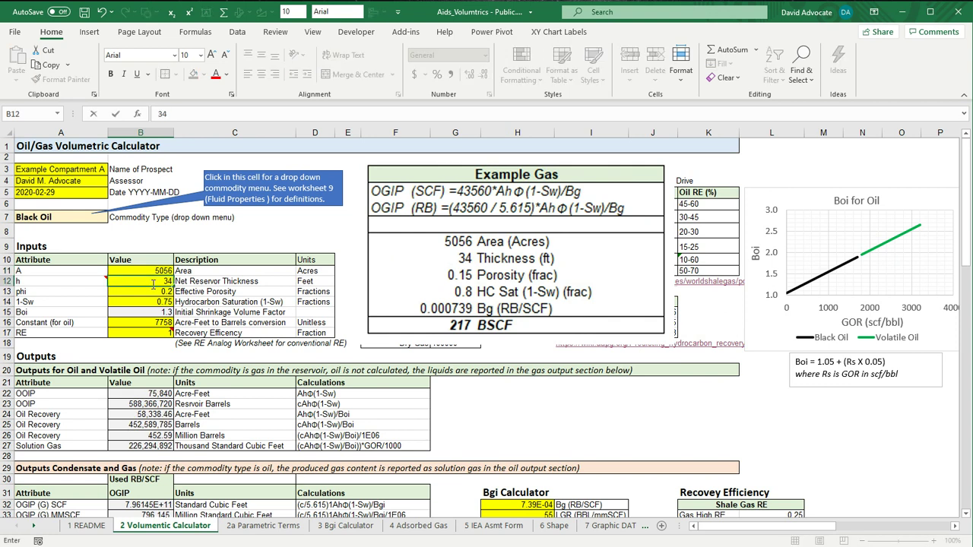
left_click(156, 295)
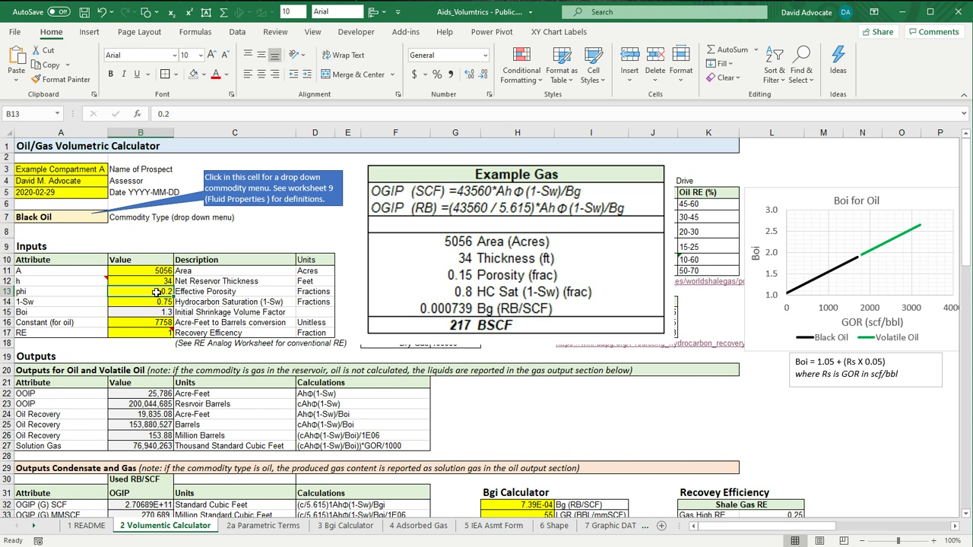
type(".15")
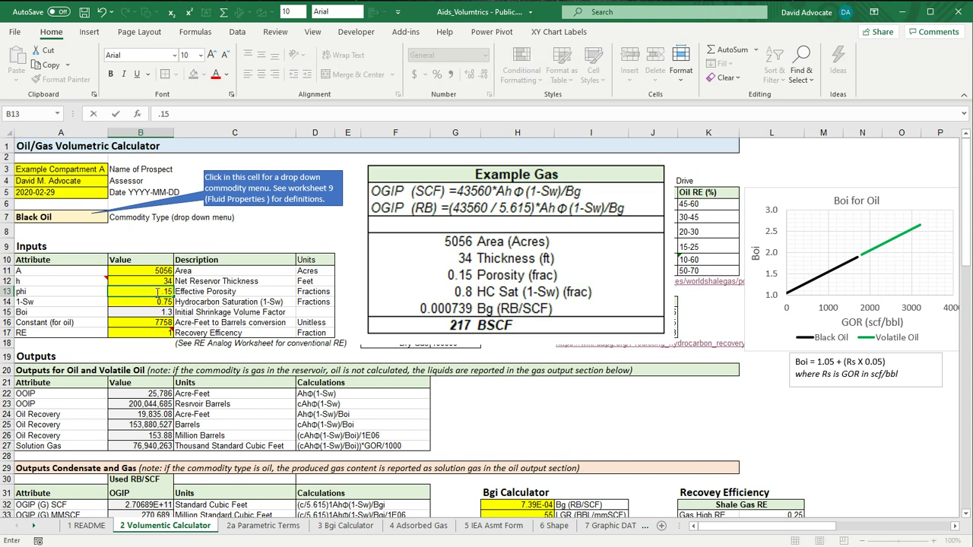
left_click(166, 302)
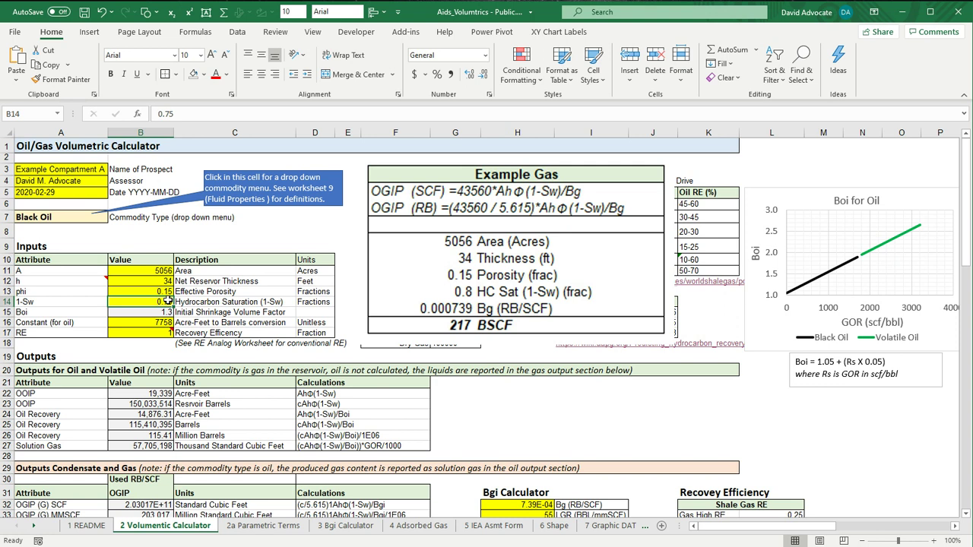
type(".8")
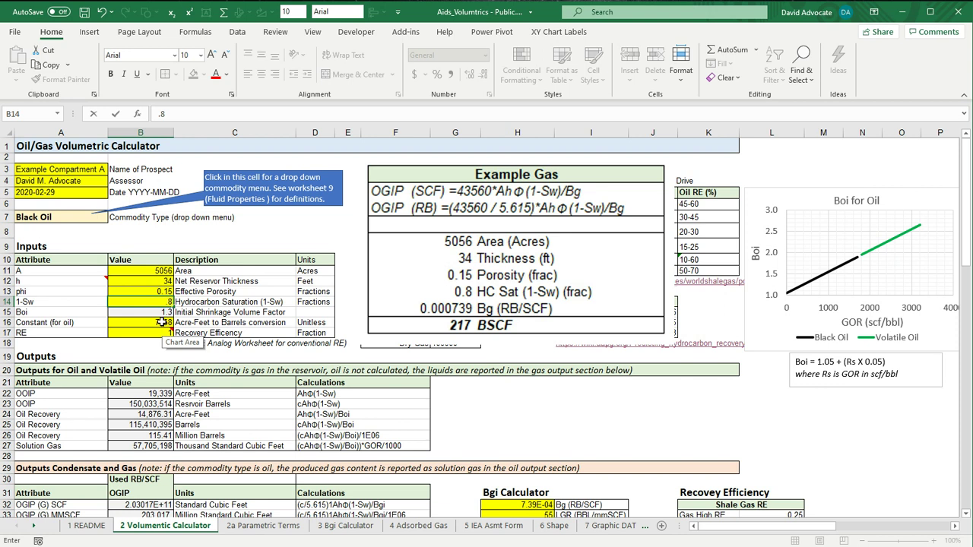
mouse_move(162, 335)
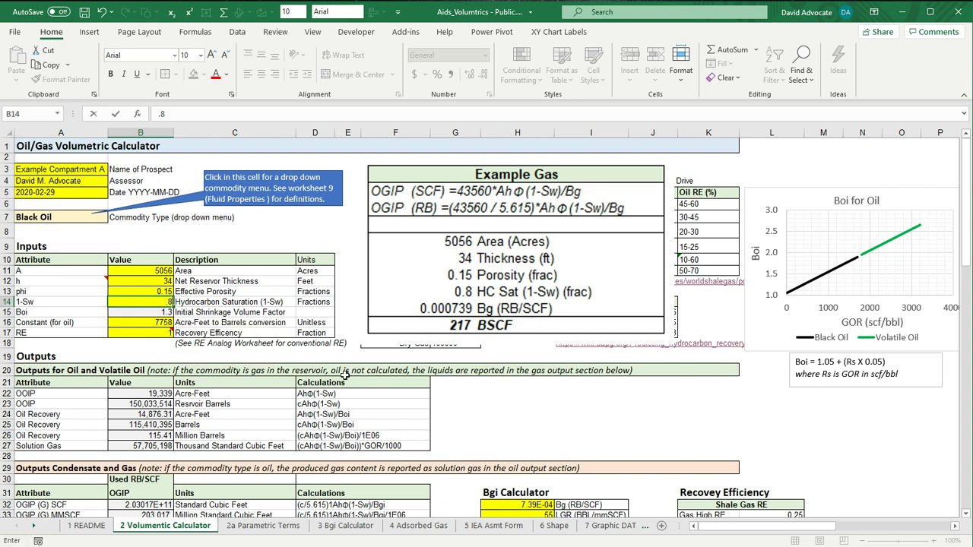
Step: Commit the 0.8 saturation and check the #VALUE! gas outputs and 7.39E-04 Bgi below
left_click(609, 387)
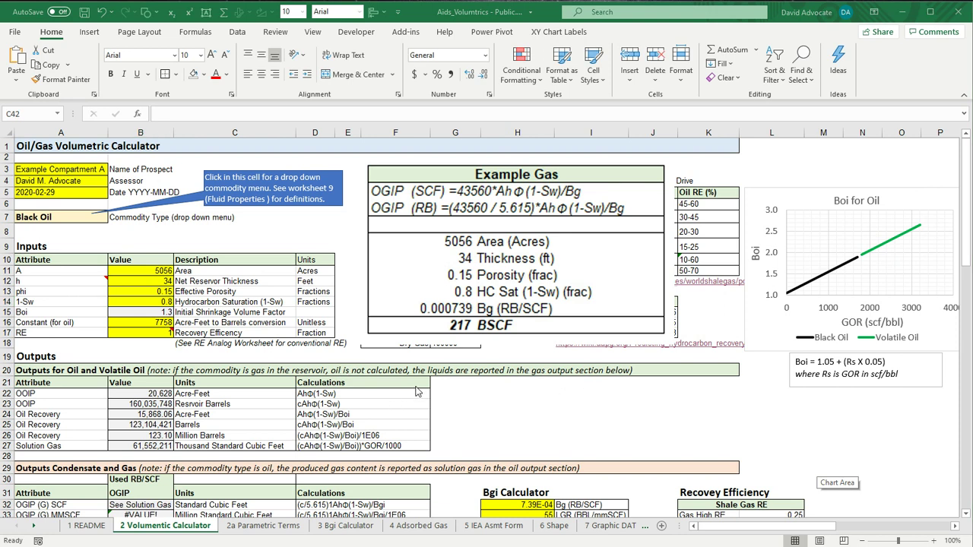
scroll(422, 395, "down", 4)
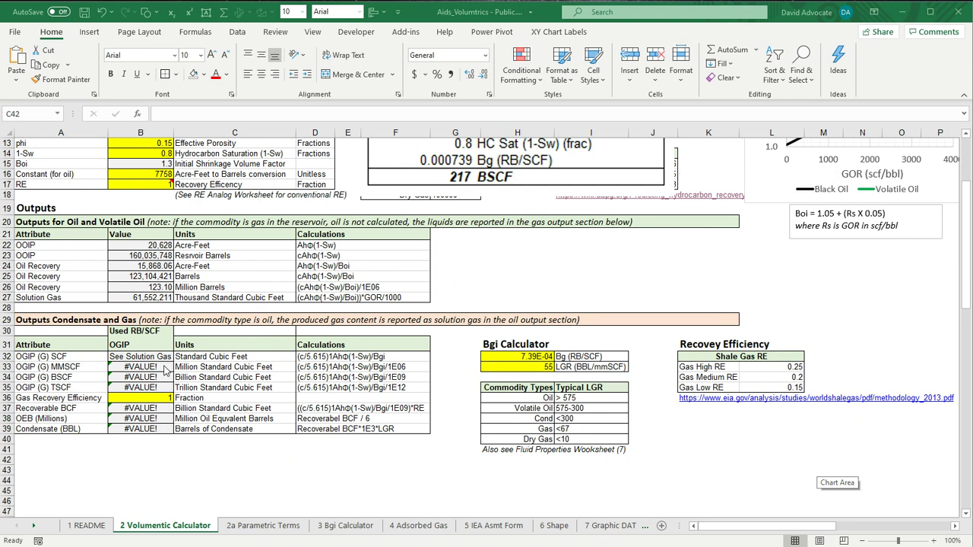
scroll(162, 369, "up", 4)
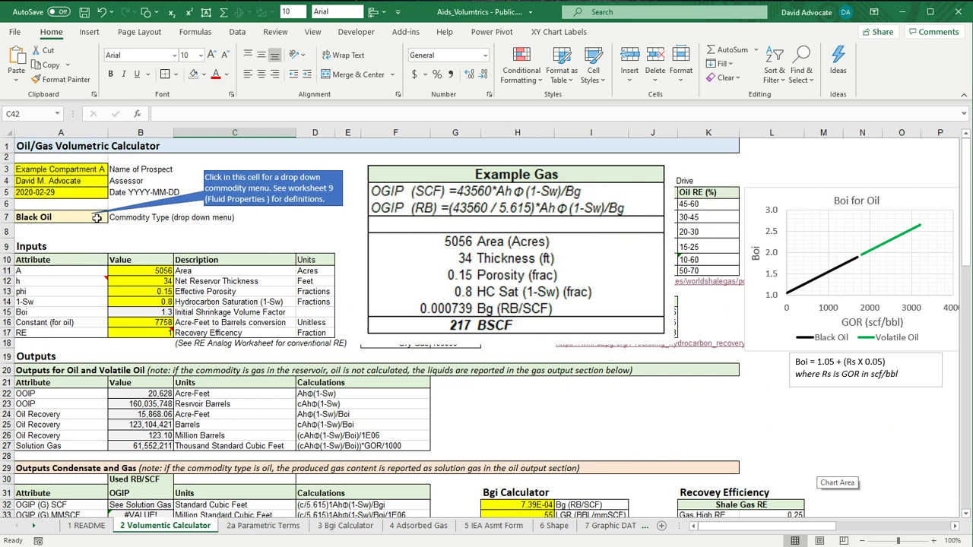
Step: Change the commodity type in A7 to Gas, giving about 216.6 BSCF OGIP
left_click(97, 218)
left_click(112, 219)
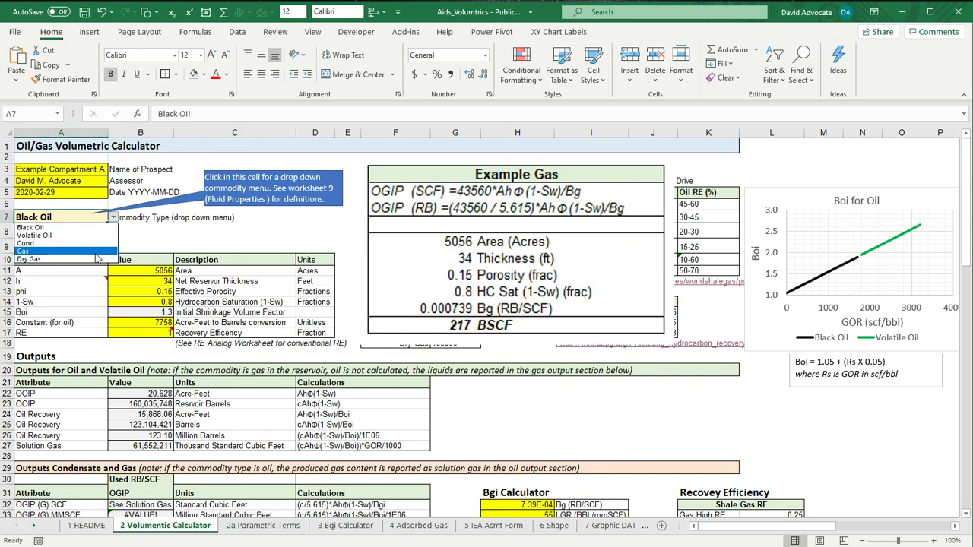
left_click(96, 253)
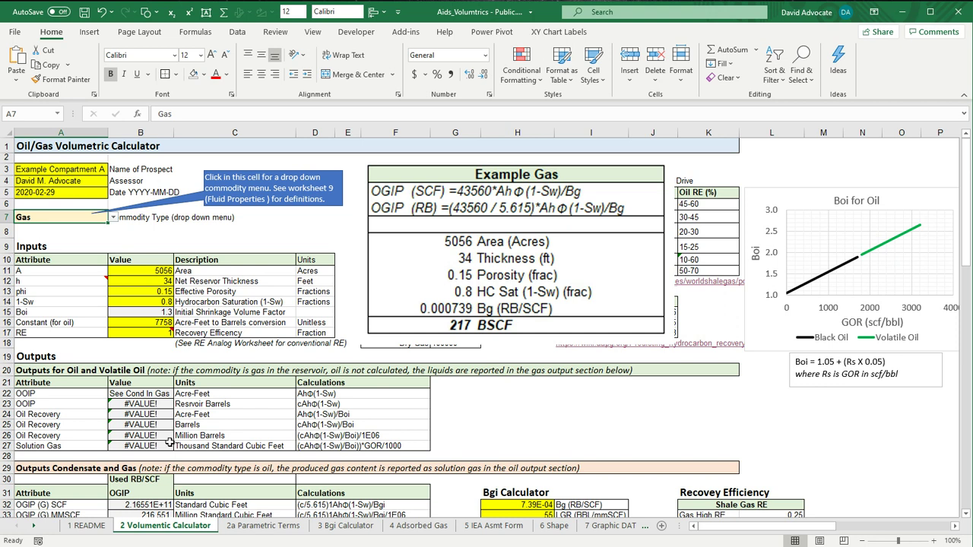
scroll(169, 443, "down", 4)
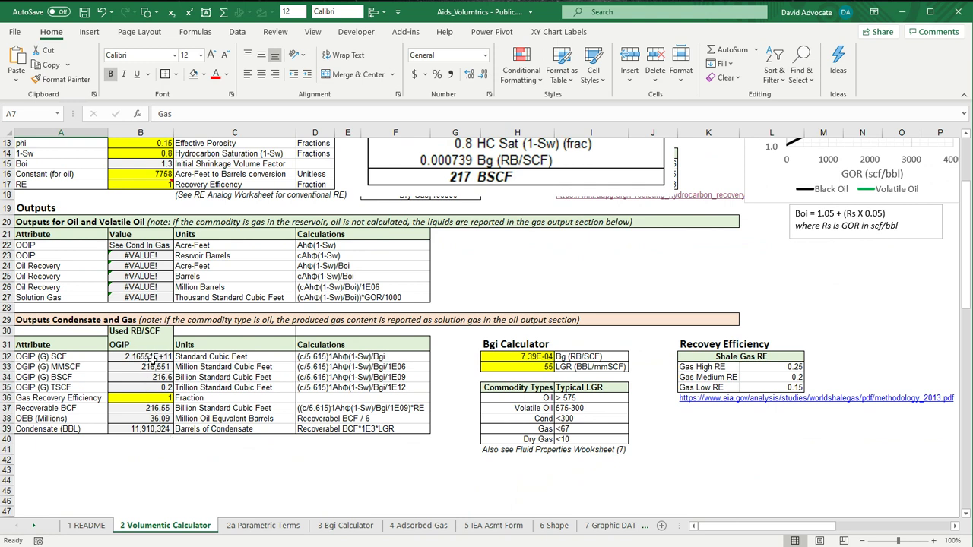
left_click(154, 356)
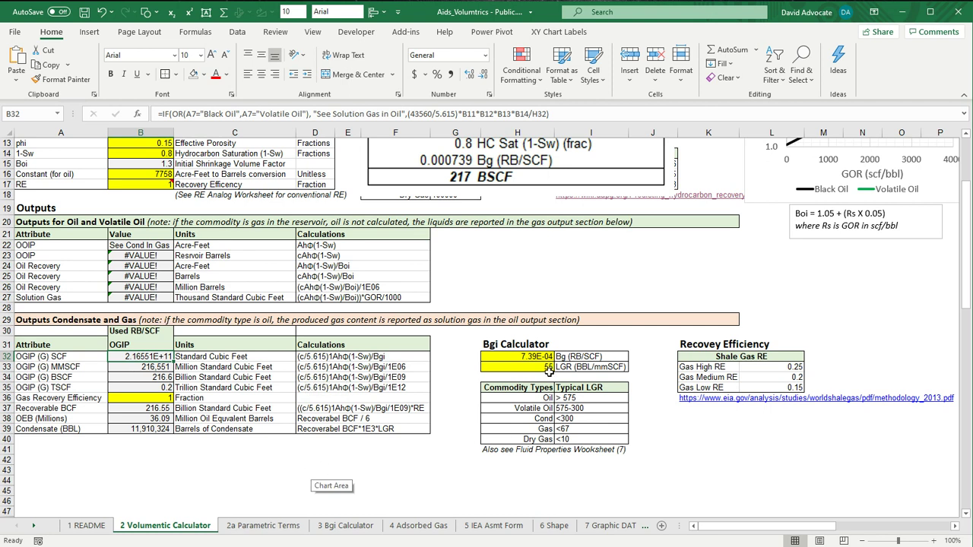
scroll(549, 372, "up", 3)
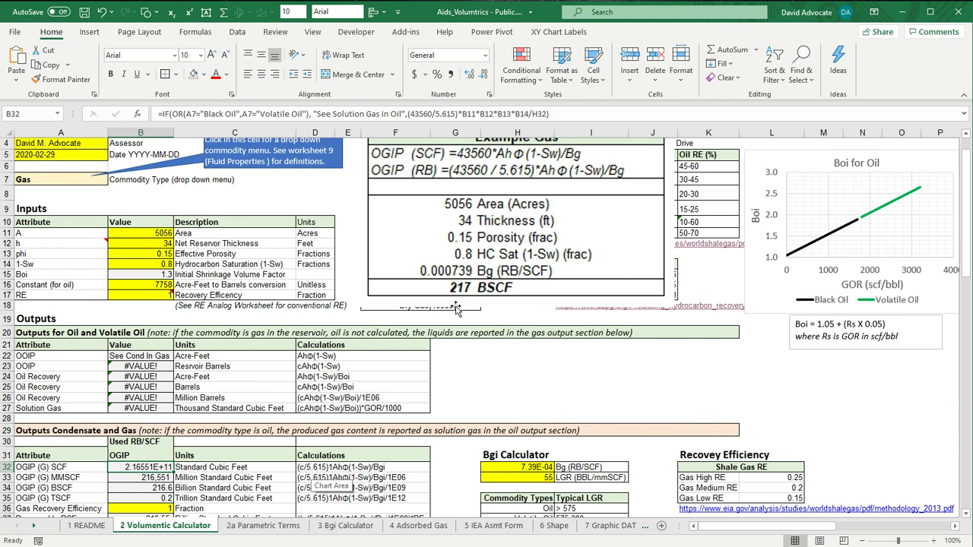
scroll(501, 404, "down", 1)
scroll(500, 404, "down", 1)
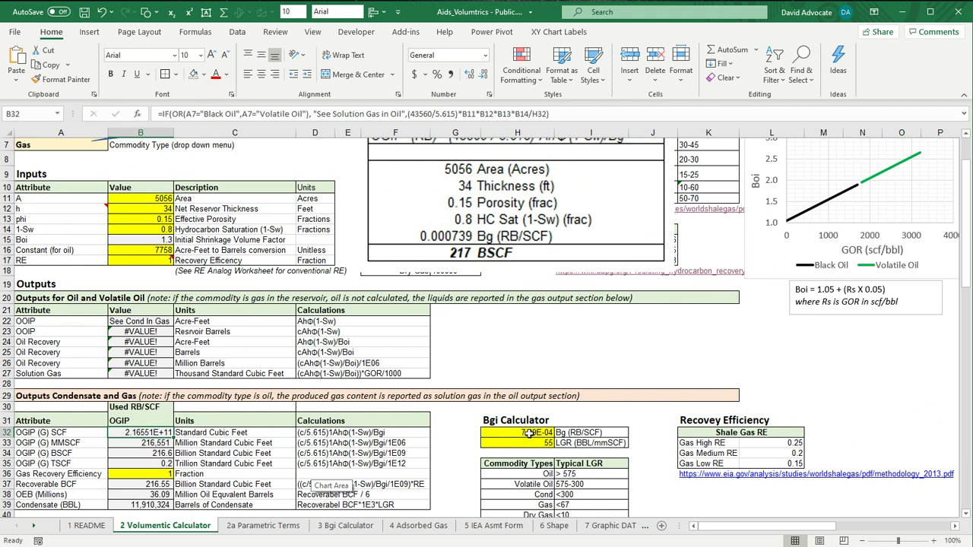
scroll(530, 432, "down", 1)
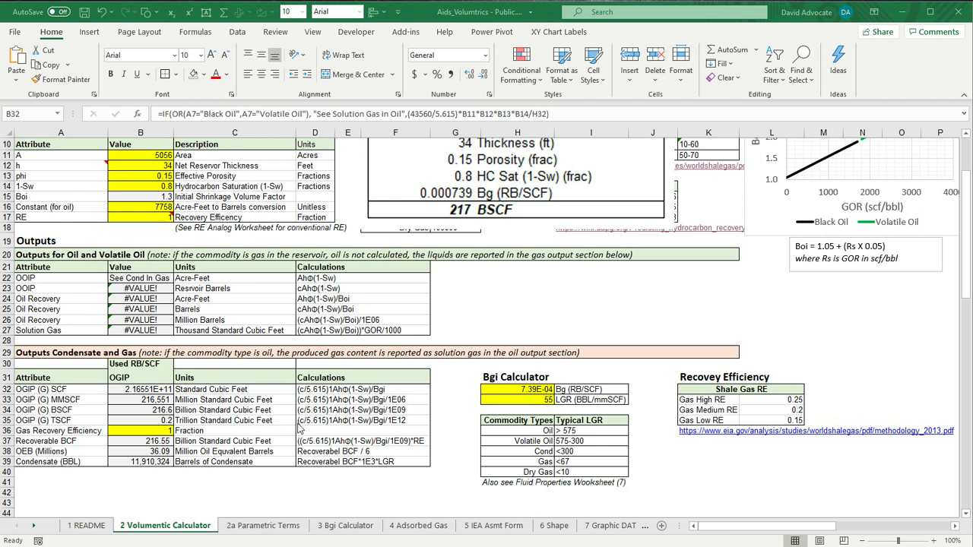
Step: Switch to the 3 Bgi Calculator sheet and scroll right to its reference notes
left_click(345, 527)
scroll(357, 443, "up", 6)
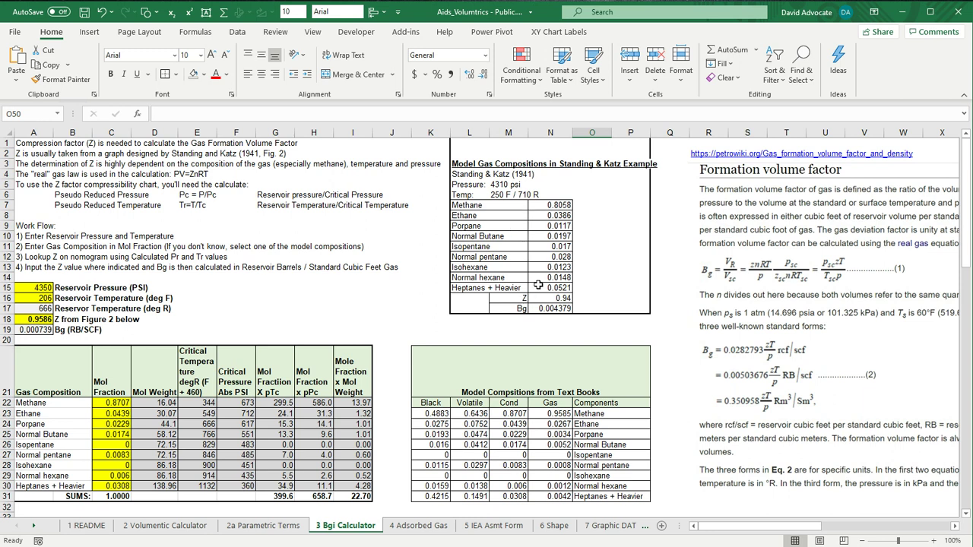
left_click(726, 527)
left_click_drag(726, 532, 776, 532)
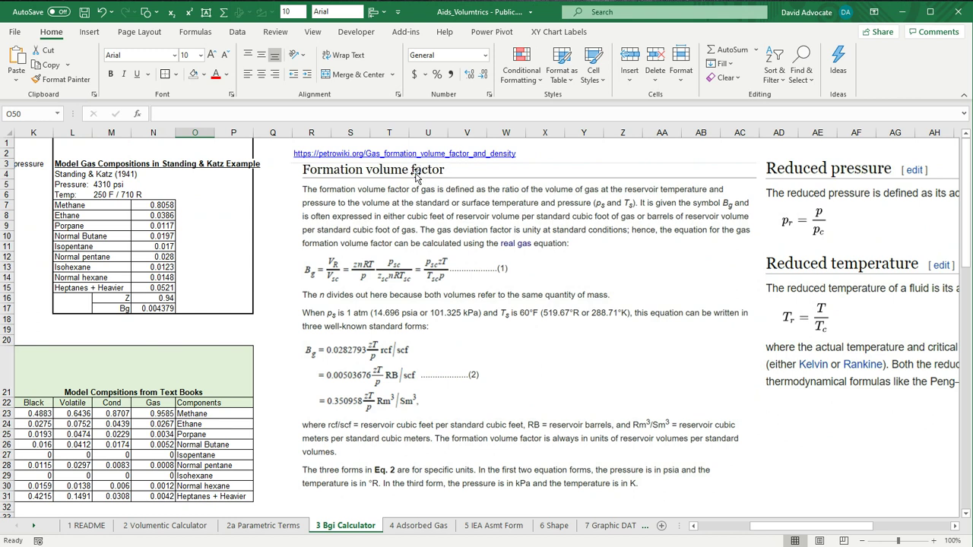
scroll(422, 207, "down", 6)
scroll(422, 207, "down", 6)
scroll(421, 207, "up", 12)
left_click_drag(810, 532, 863, 541)
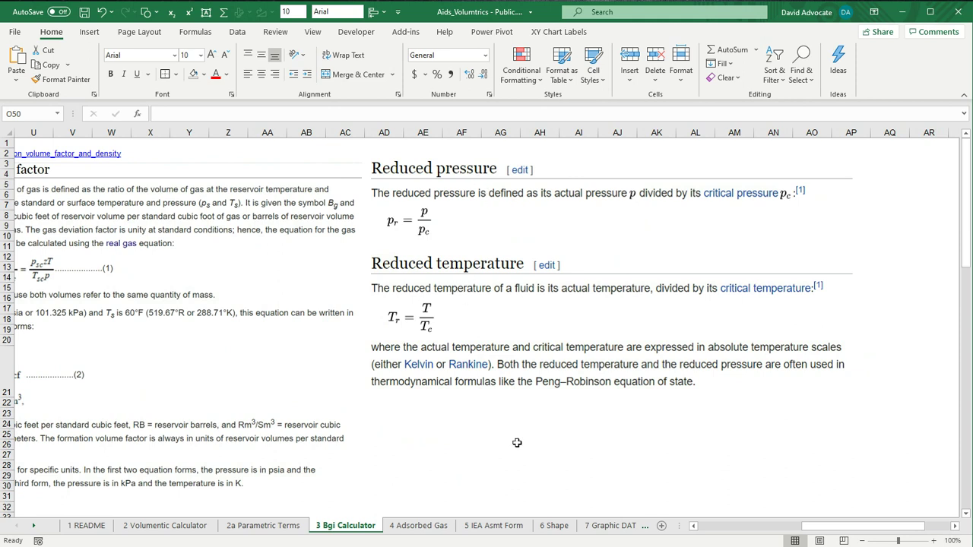
left_click_drag(863, 532, 757, 537)
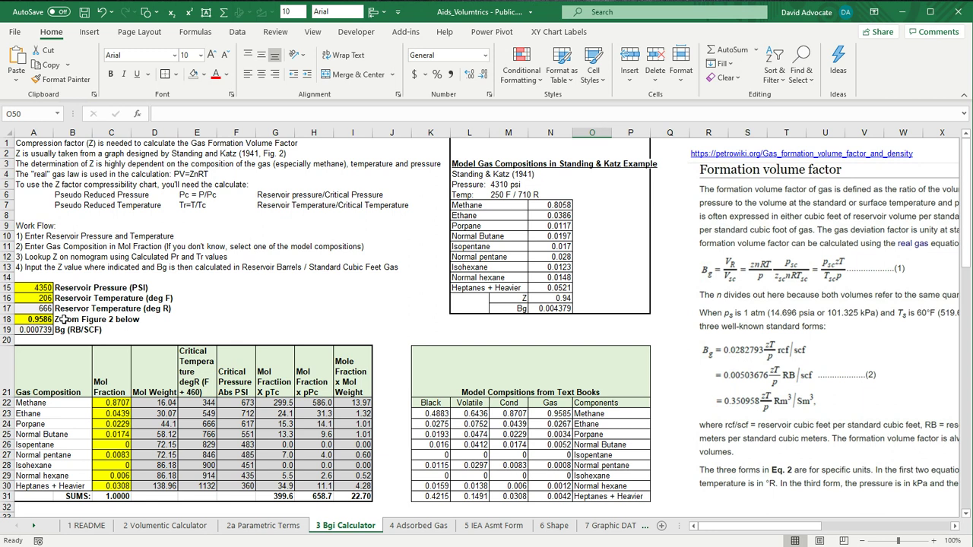
scroll(493, 331, "down", 3)
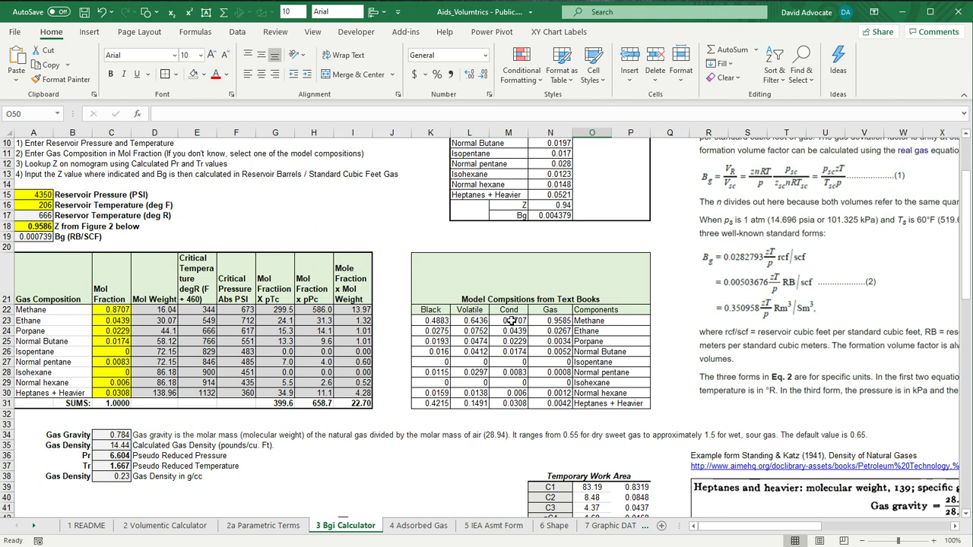
scroll(512, 320, "down", 3)
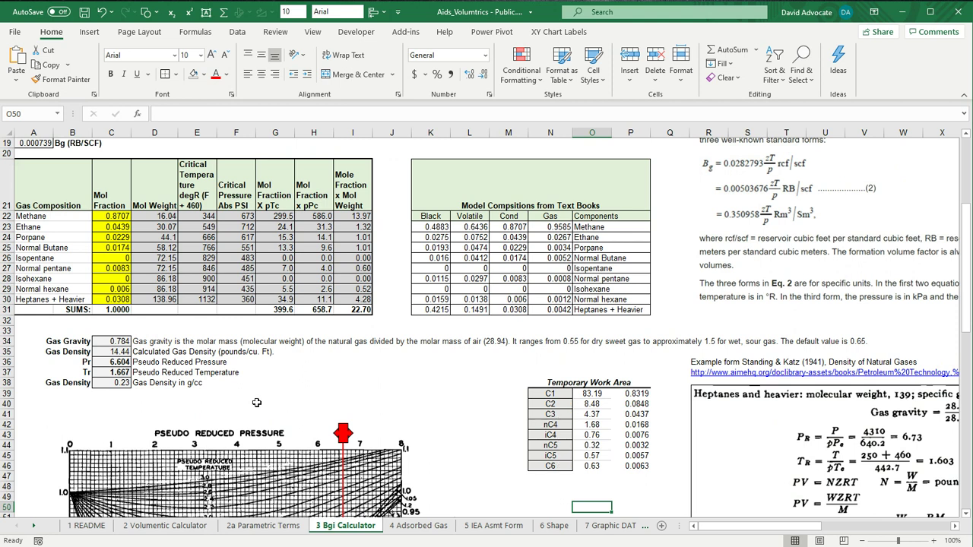
scroll(206, 399, "up", 1)
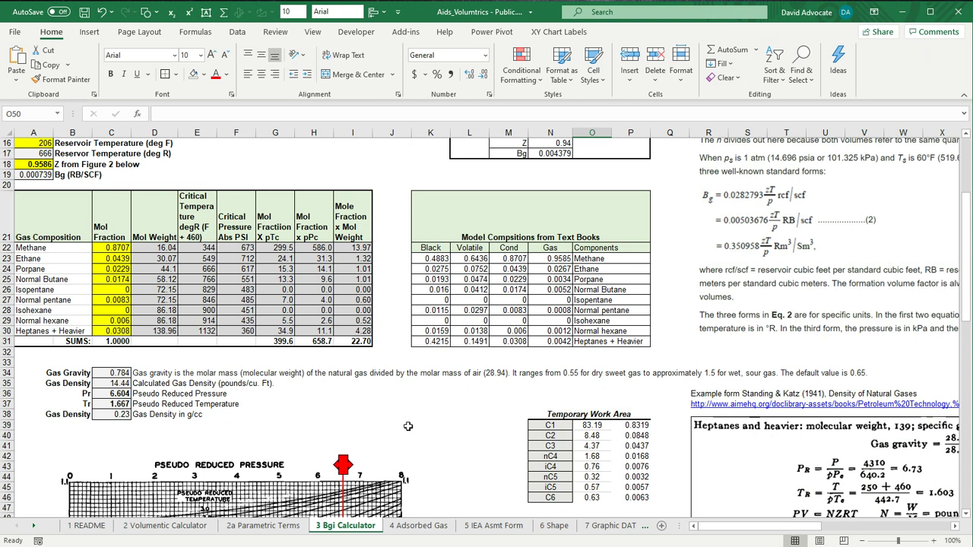
scroll(409, 426, "down", 2)
scroll(408, 427, "down", 2)
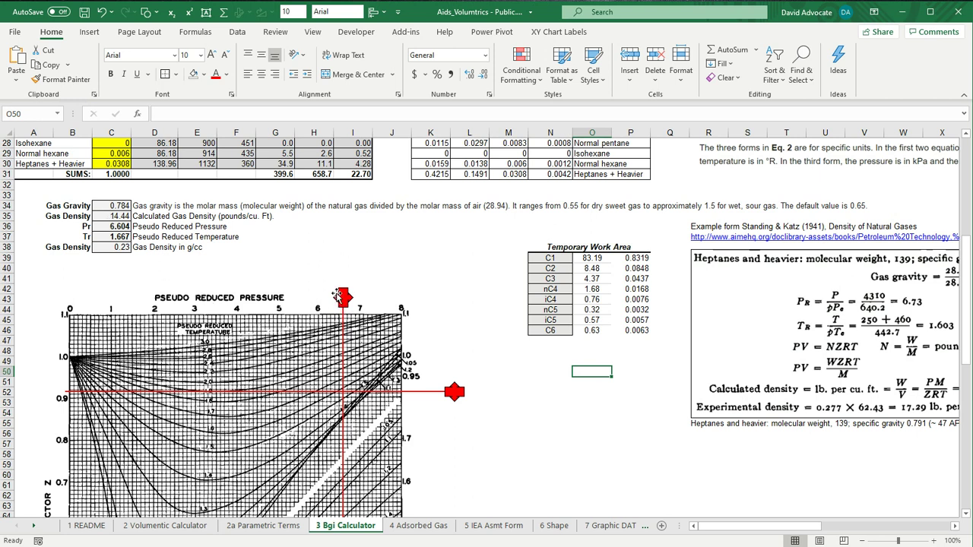
Step: Place the nomogram crosshair at Pr 6.6 and raise the horizontal line to read Z near 0.95
mouse_move(347, 295)
left_mouse_down()
mouse_move(320, 291)
mouse_move(347, 294)
left_mouse_up()
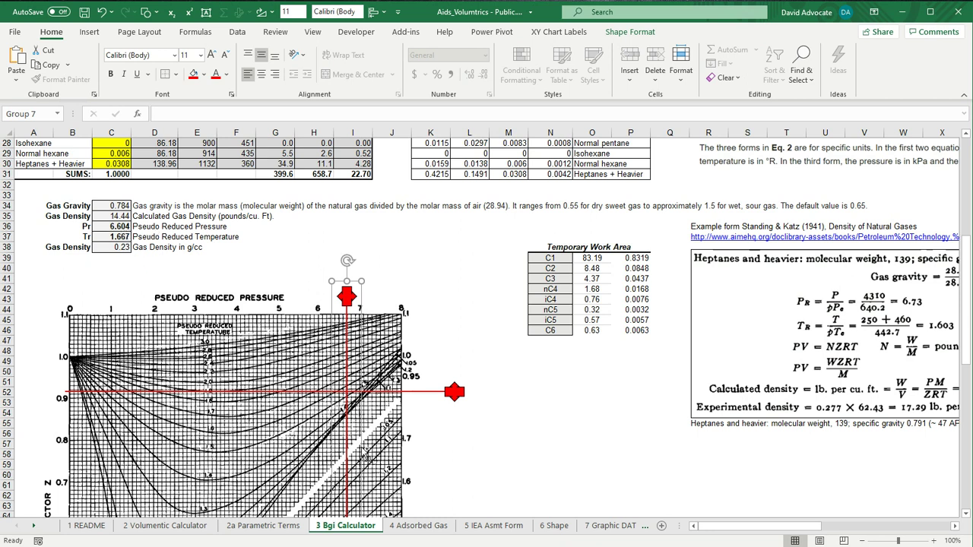
scroll(365, 453, "up", 2, "ctrl")
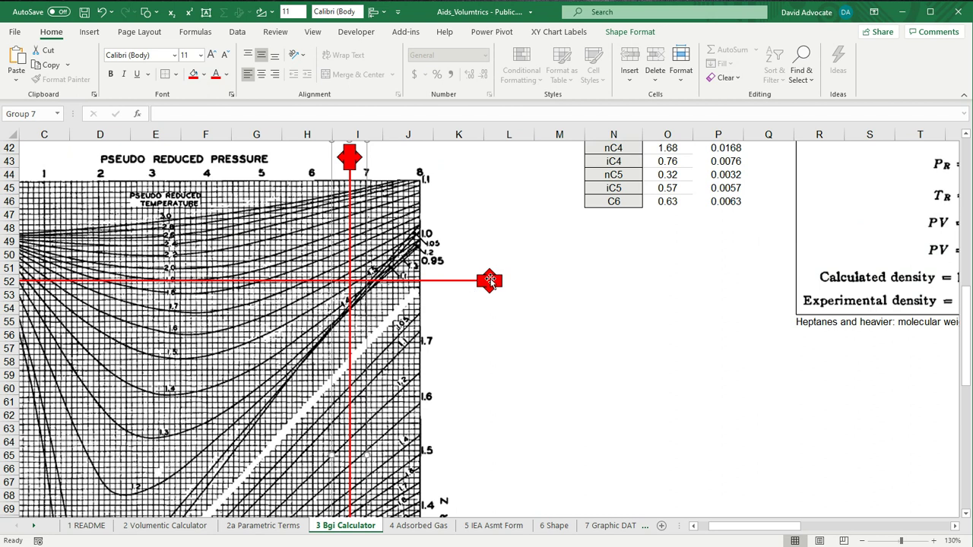
left_click_drag(489, 281, 489, 270)
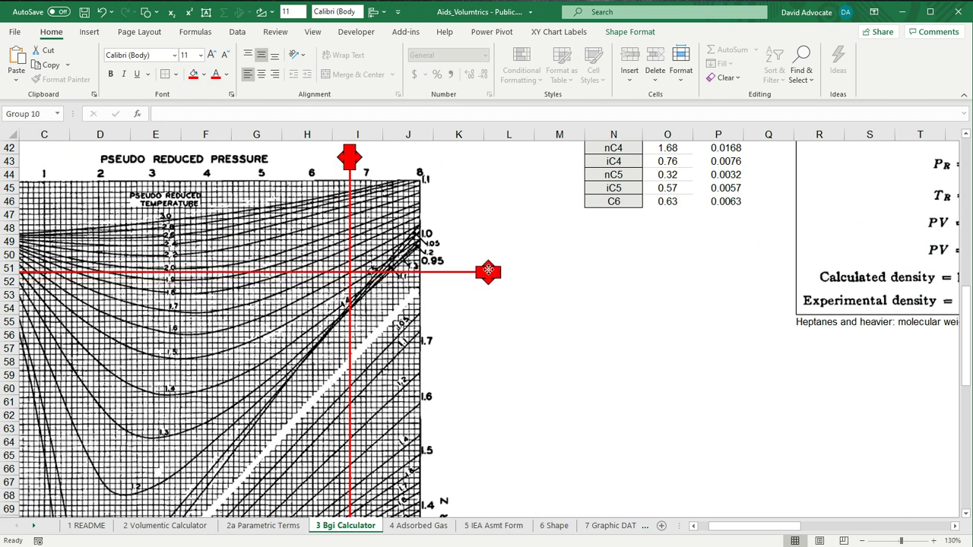
left_click_drag(488, 270, 484, 264)
left_click_drag(719, 530, 699, 530)
scroll(66, 505, "down", 3)
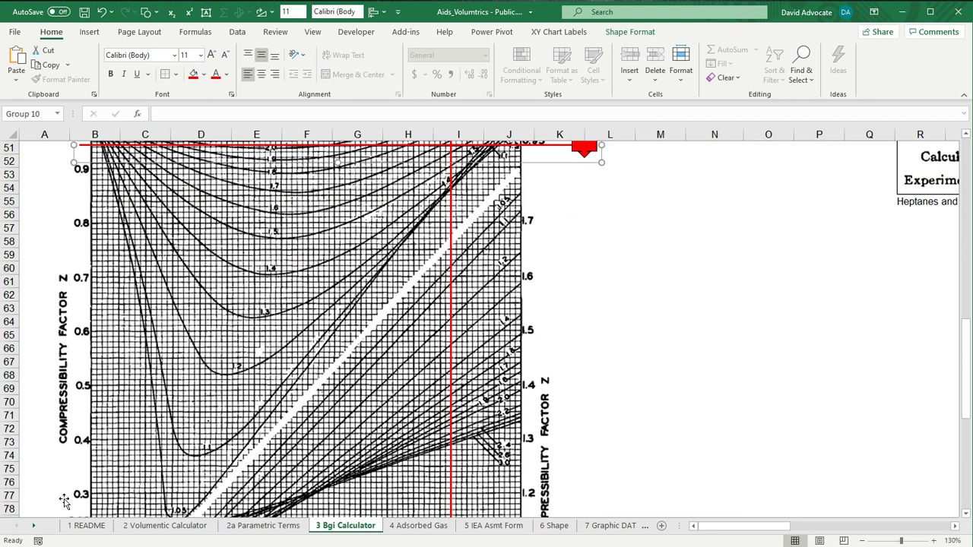
scroll(65, 505, "up", 3)
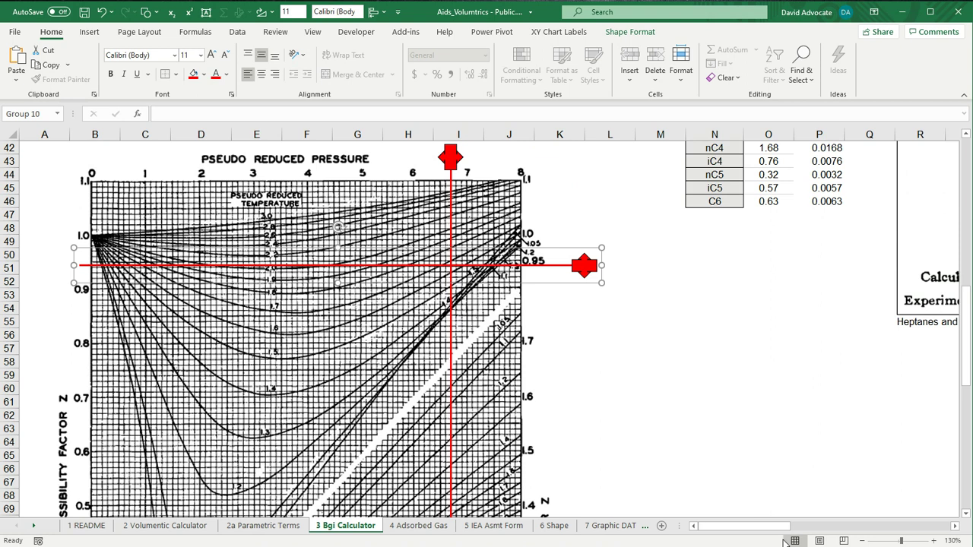
Step: Enter Z of 0.952 in A18 so Bg becomes 0.000734, and return to Volumentic Calculator
scroll(702, 443, "up", 6)
scroll(701, 443, "up", 5)
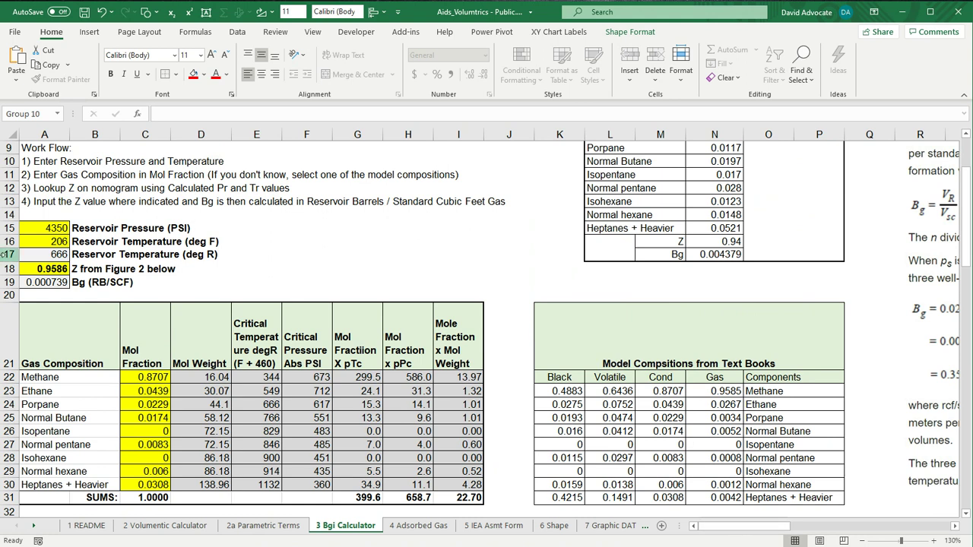
left_click(47, 269)
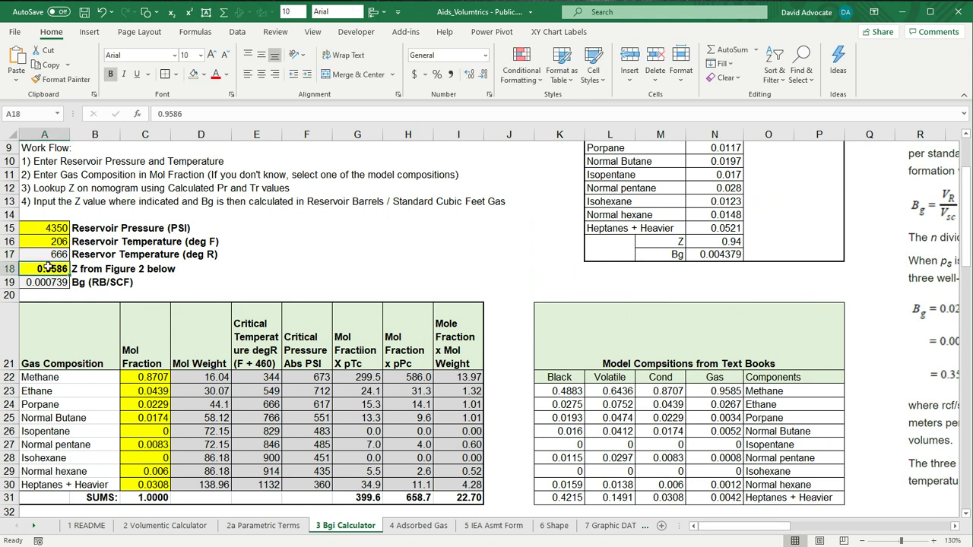
type(".")
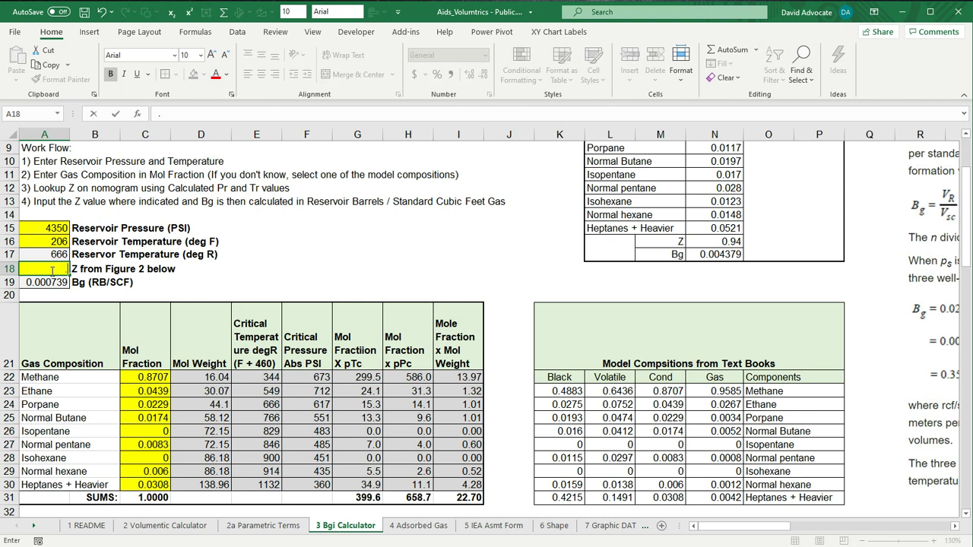
type("952")
key("Return")
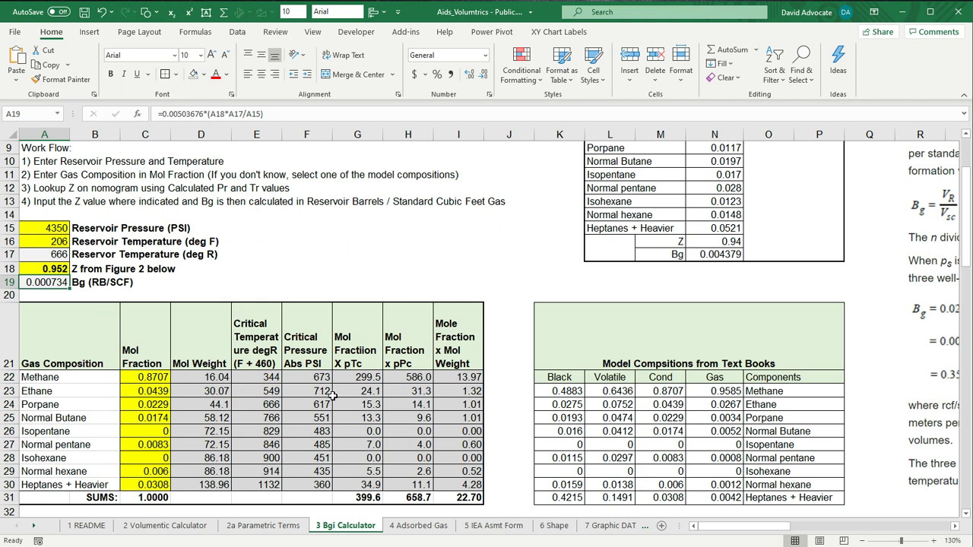
left_click(204, 528)
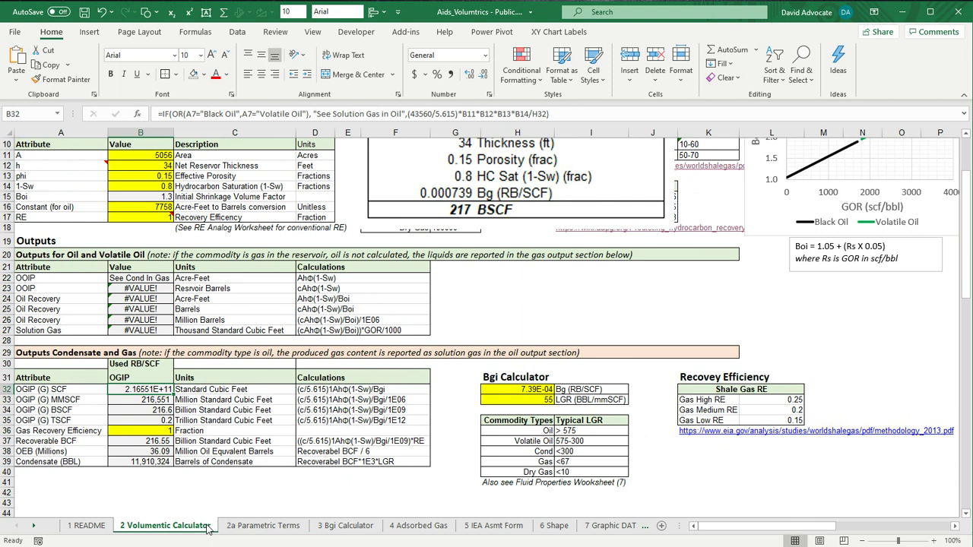